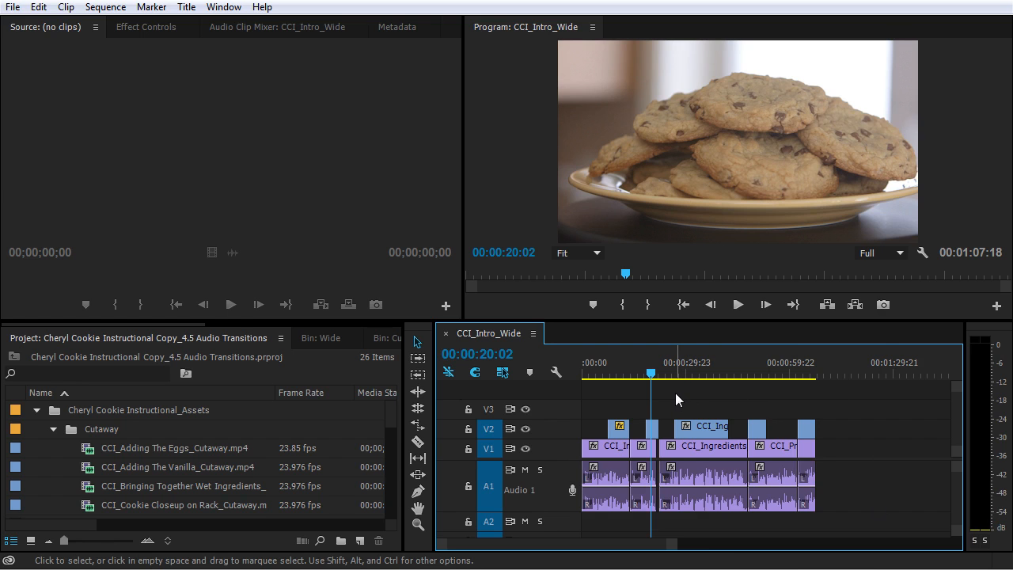
Show the available effects and expand the Audio Transitions and Crossfade folders to list the crossfade types.
left_click(107, 331)
left_click_drag(107, 331, 288, 338)
left_click(255, 337)
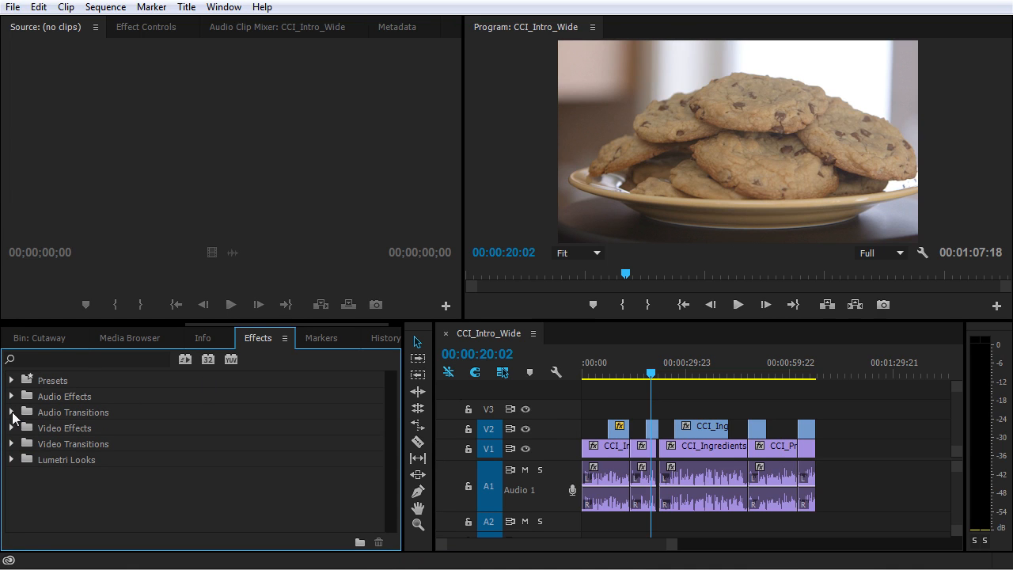
left_click(12, 413)
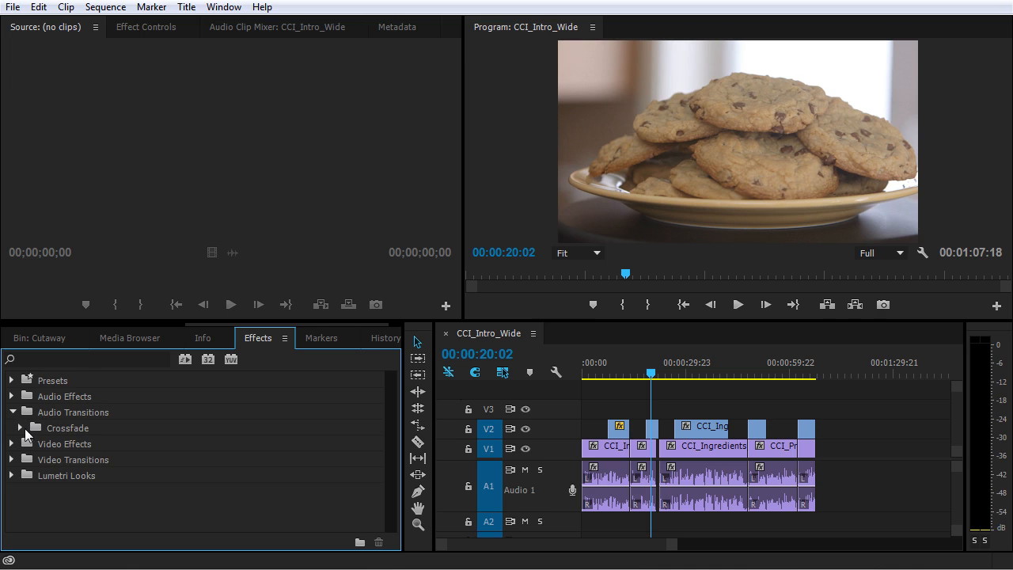
left_click(20, 427)
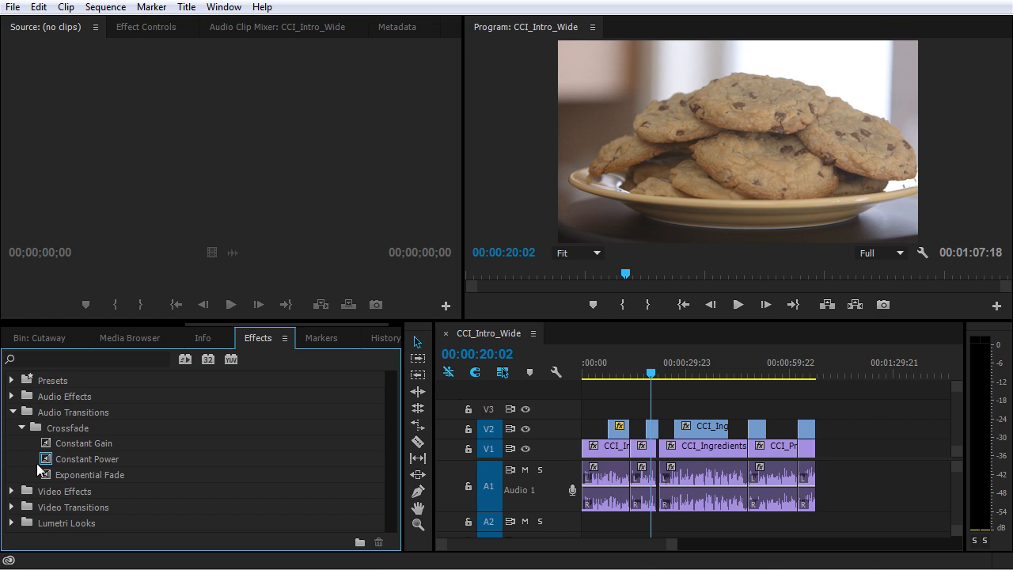
Set Constant Gain and Exponential Fade in turn as the default audio transition, and restore Constant Power as the default.
right_click(61, 462)
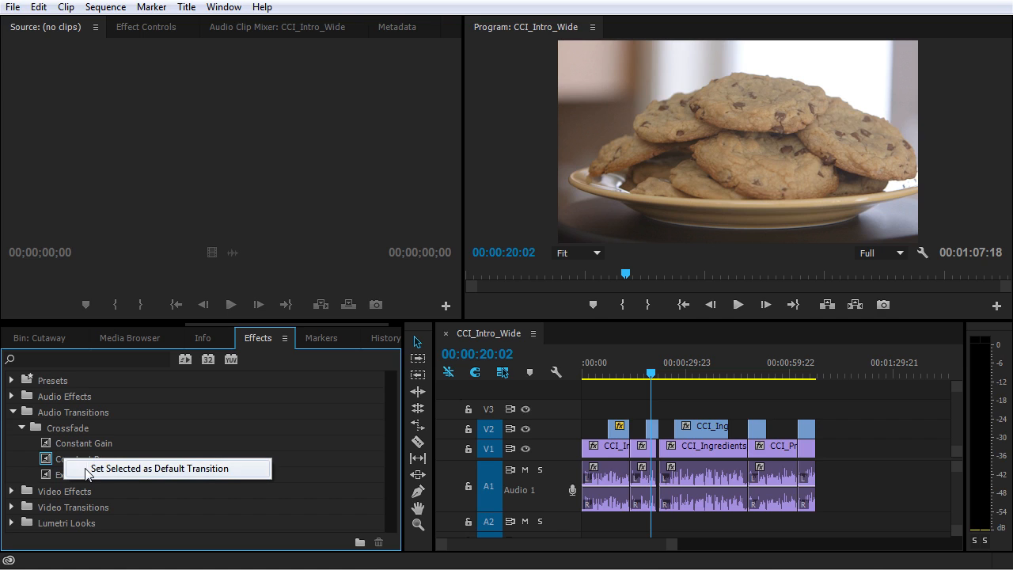
right_click(68, 447)
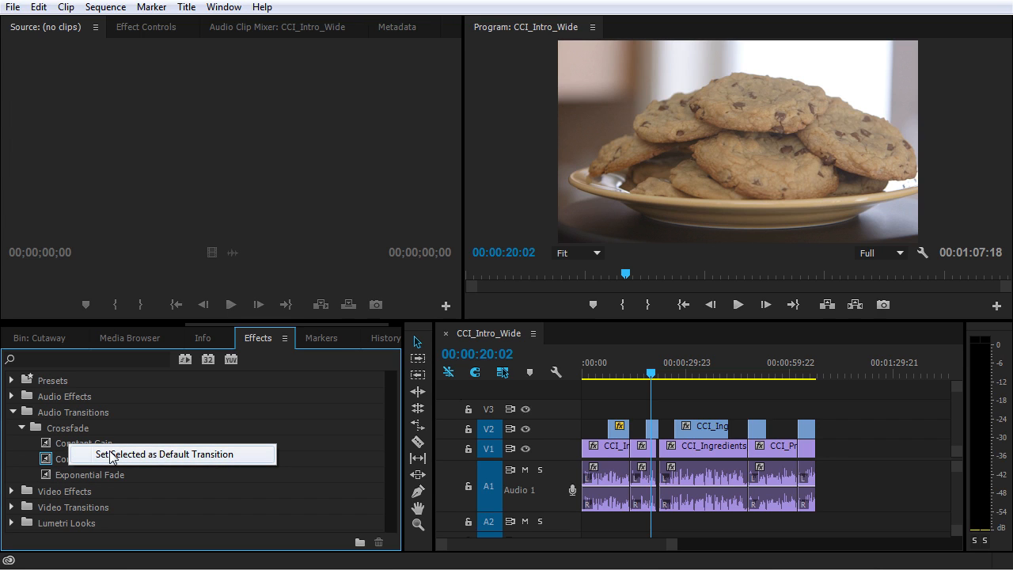
left_click(110, 456)
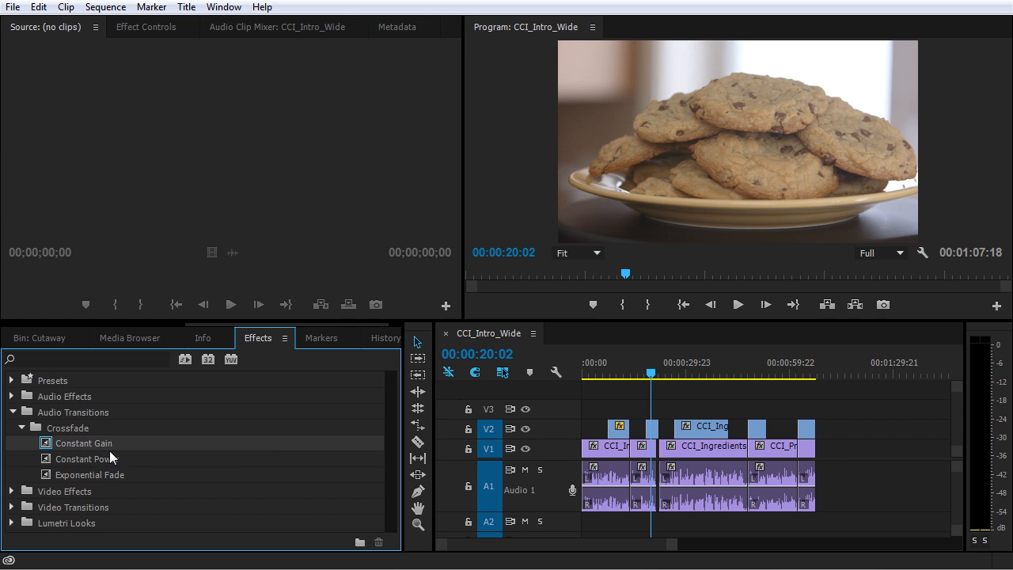
right_click(87, 472)
left_click(114, 480)
right_click(84, 459)
left_click(119, 469)
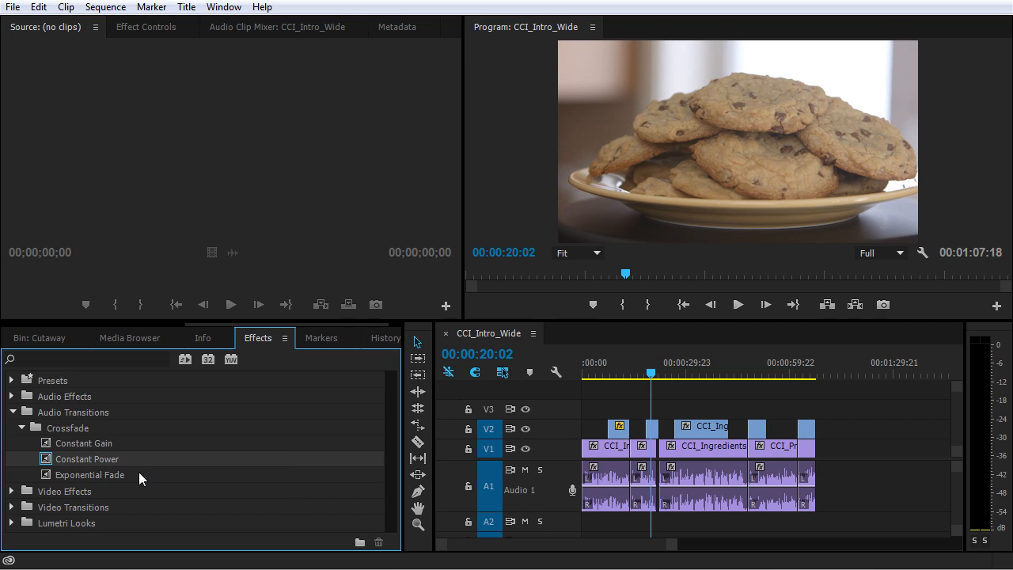
left_click(218, 450)
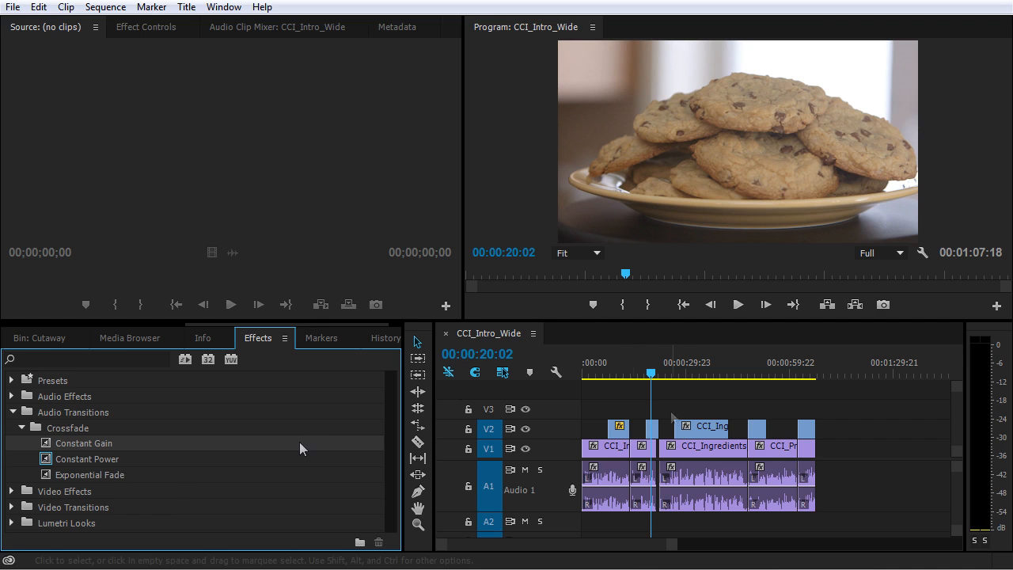
Play the sequence from 00:00:12:19 across the cut between the first two CCI_Intro_Wide.mp4 clips to hear the untreated audio edit.
left_click(631, 373)
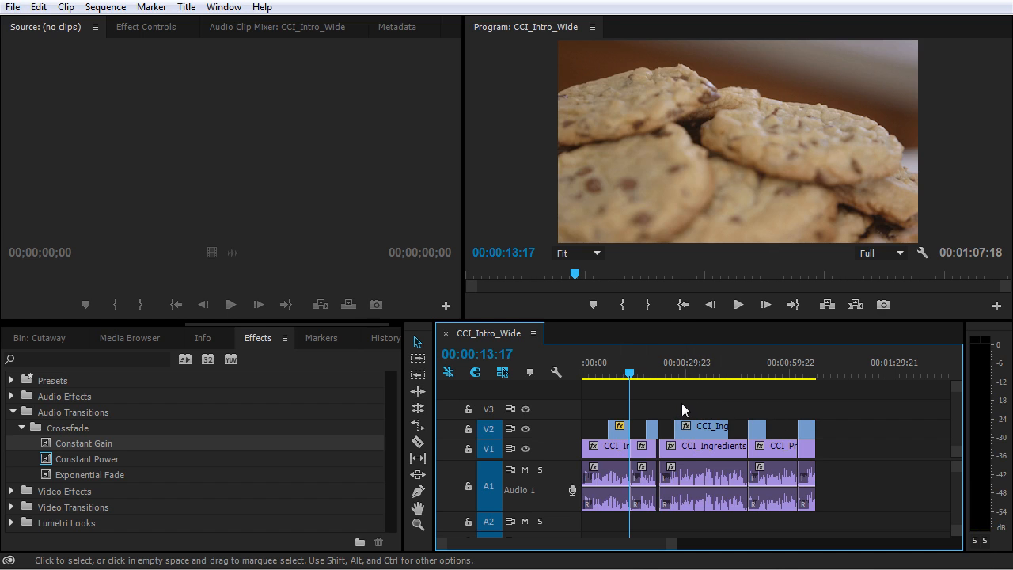
key("equal")
key("equal")
key("equal")
key("equal")
key("equal")
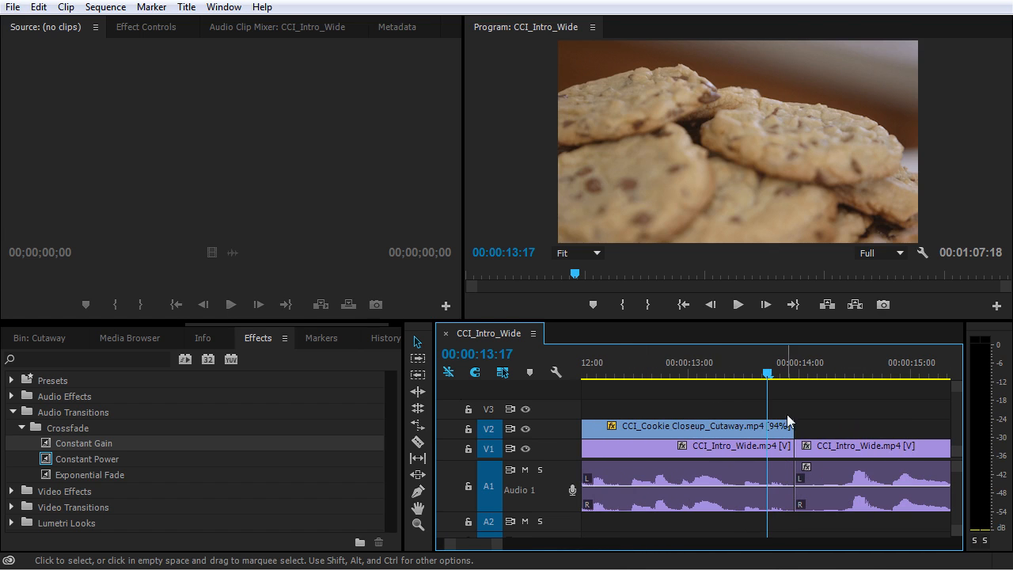
left_click_drag(784, 377, 666, 373)
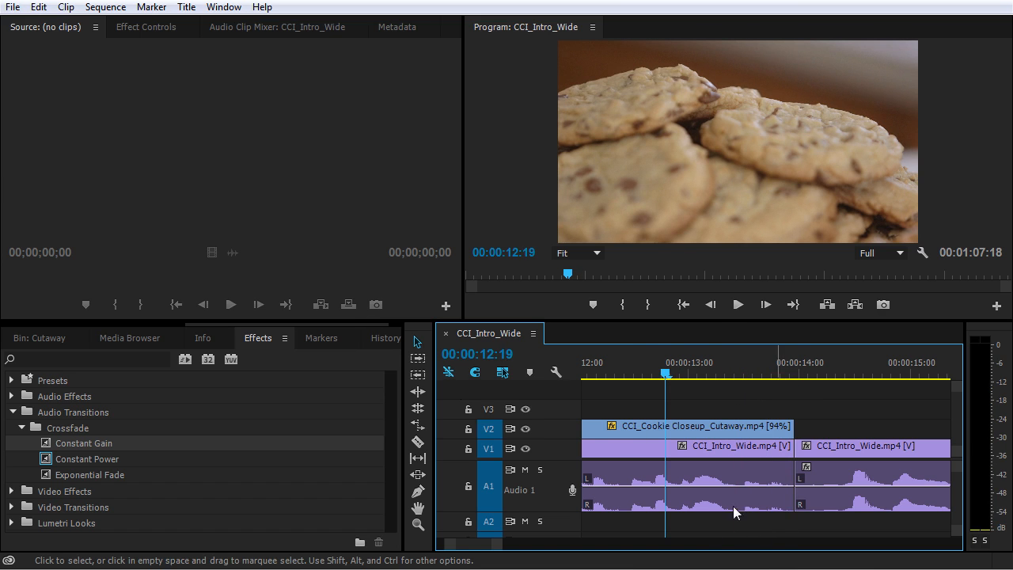
key("space")
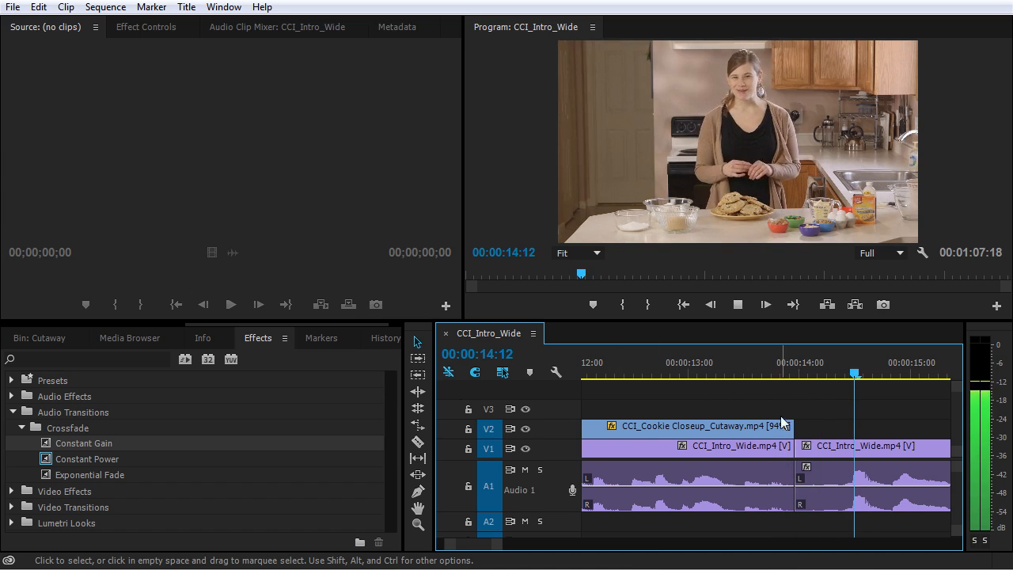
scroll(730, 368, "up", 2)
left_click(637, 369)
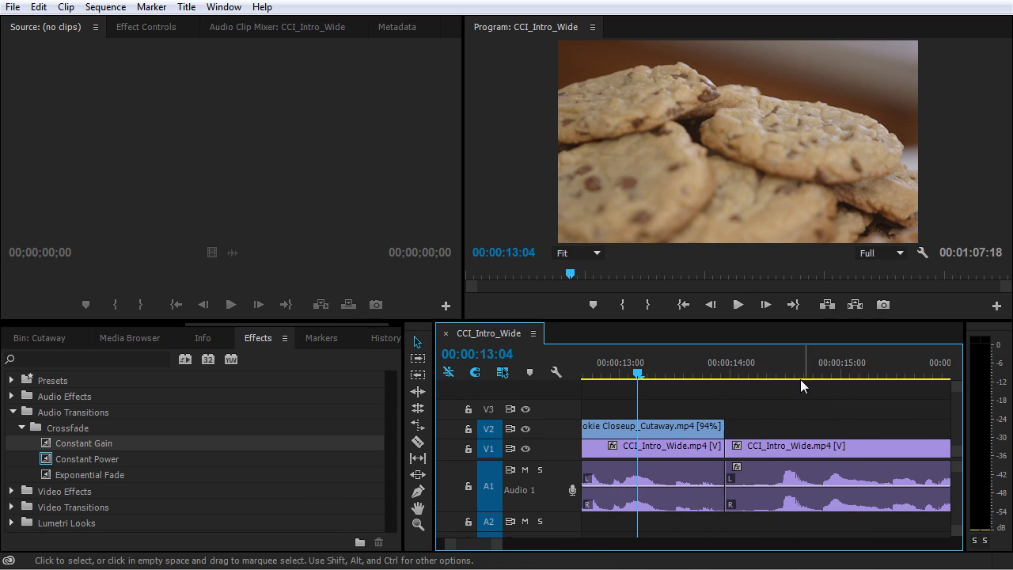
Apply the Constant Power crossfade to the A1 audio cut at 00:00:13:23, with the playhead on that cut.
left_click(732, 364)
left_click_drag(734, 362, 731, 363)
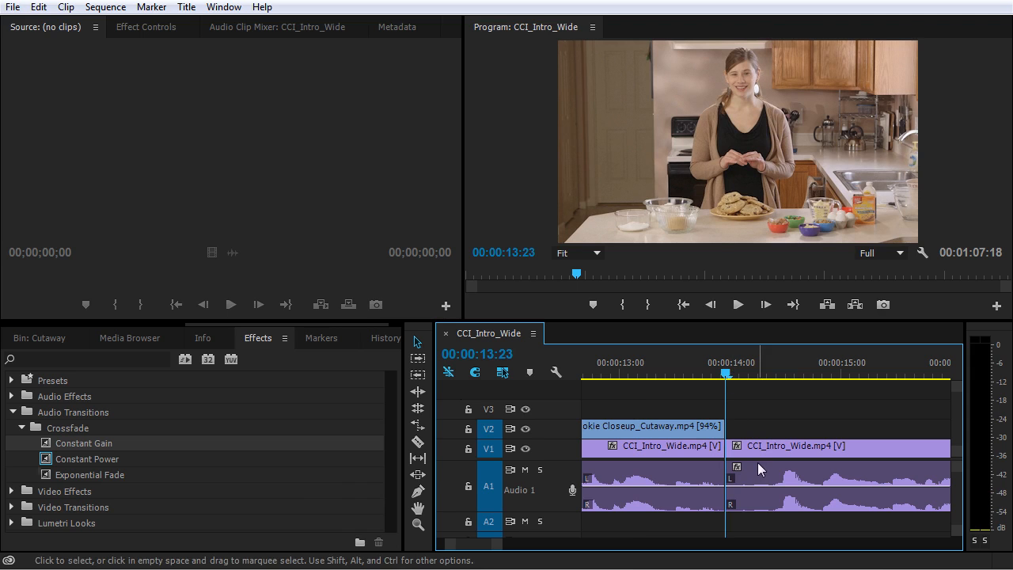
left_click(49, 465)
left_click_drag(49, 465, 732, 496)
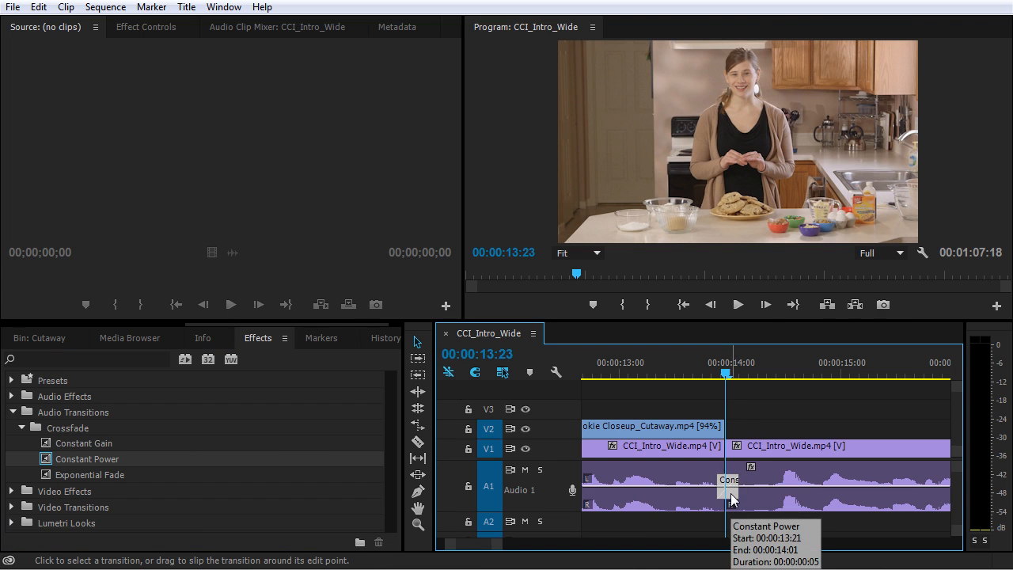
key("ctrl+z")
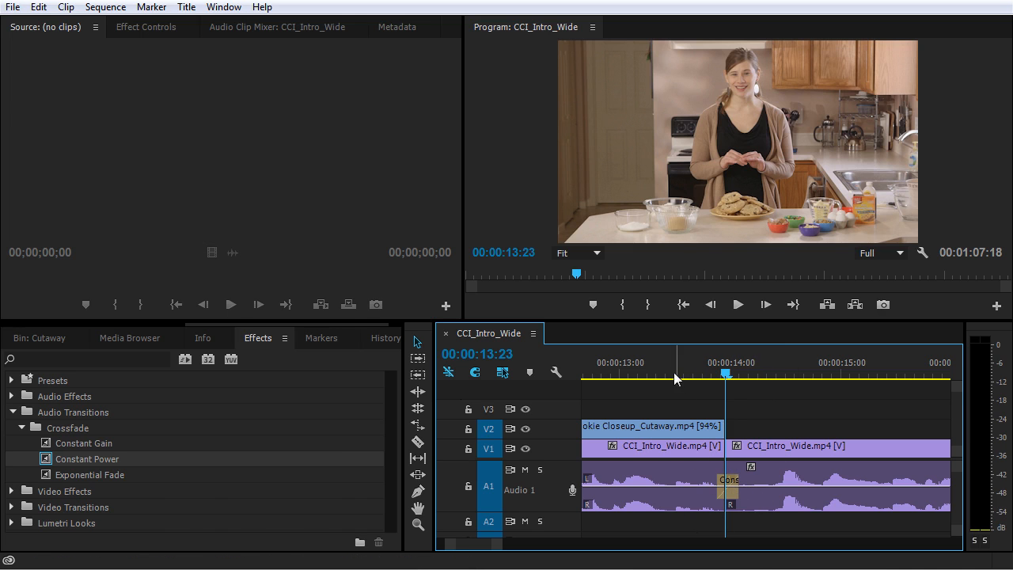
Play the sequence twice from shortly before the Constant Power crossfade, starting at 00:00:13:05 and 00:00:13:07.
left_click(643, 366)
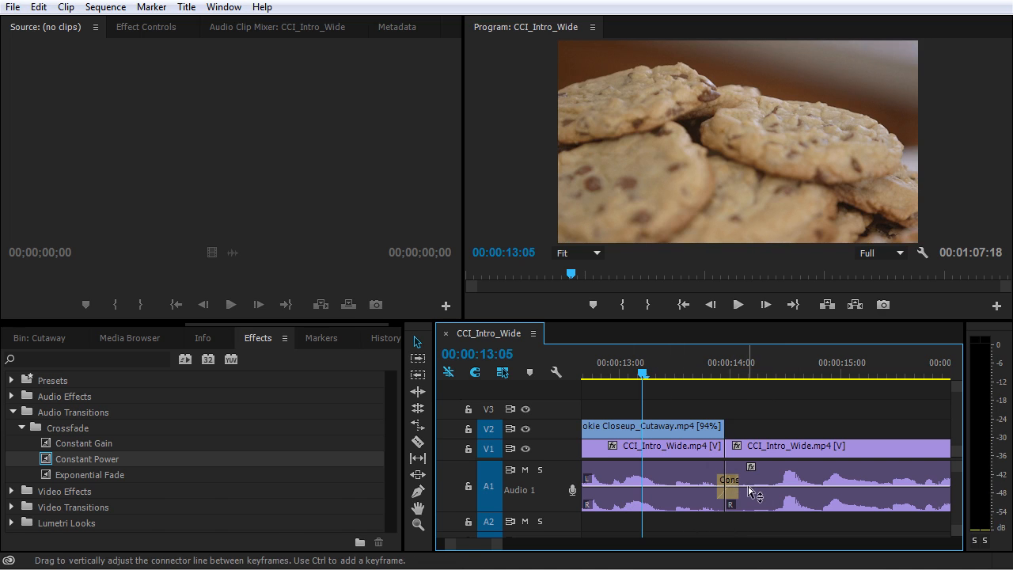
key("space")
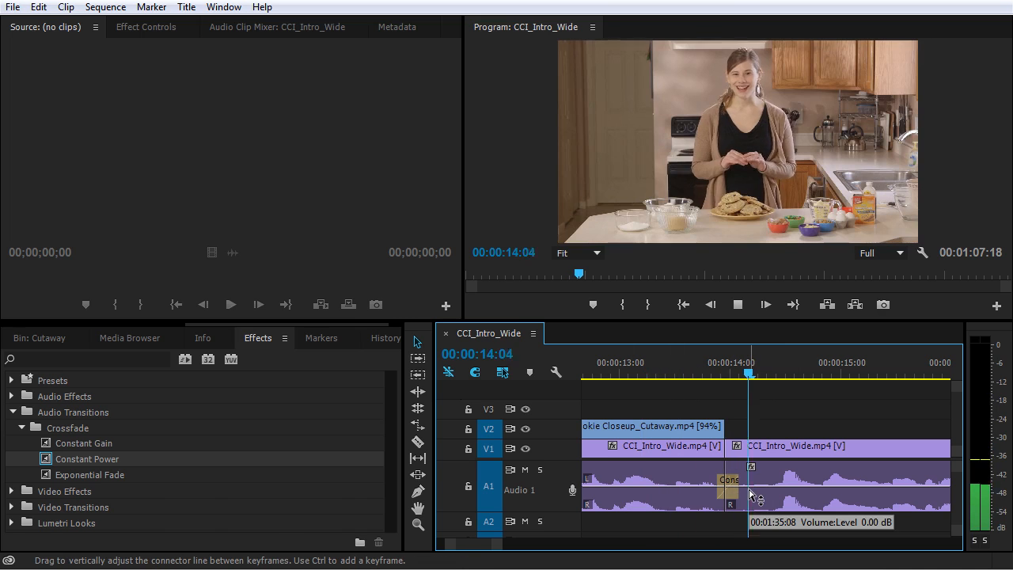
key("space")
left_click(651, 366)
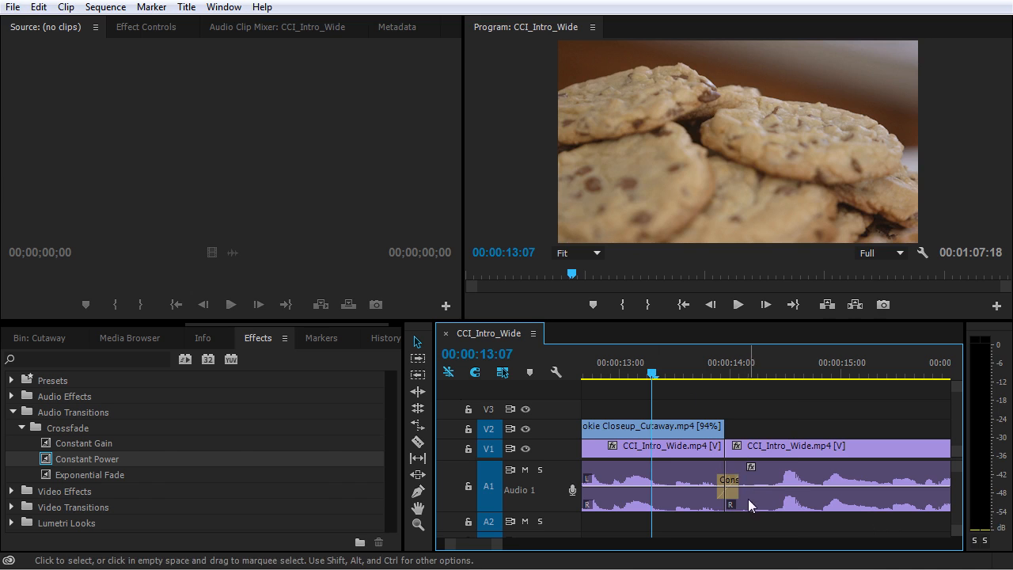
key("space")
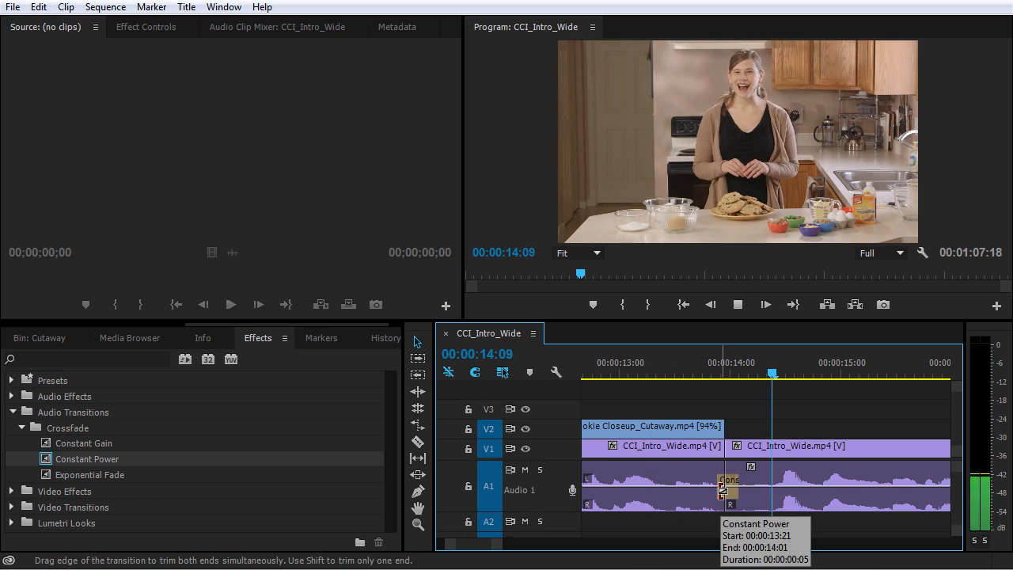
key("space")
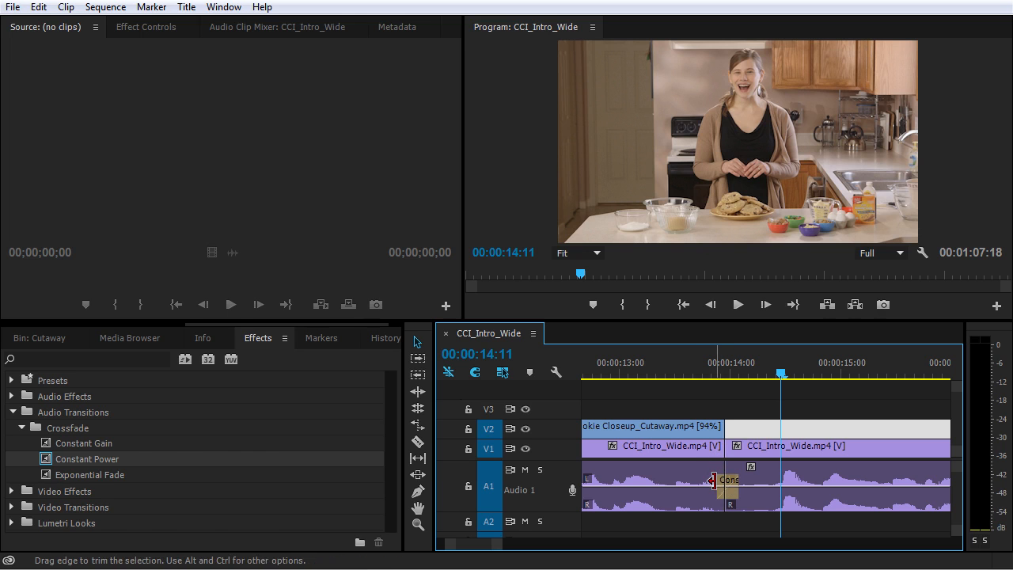
Lengthen the Constant Power crossfade evenly around the A1 cut and play the sequence across it.
left_click_drag(721, 481, 698, 480)
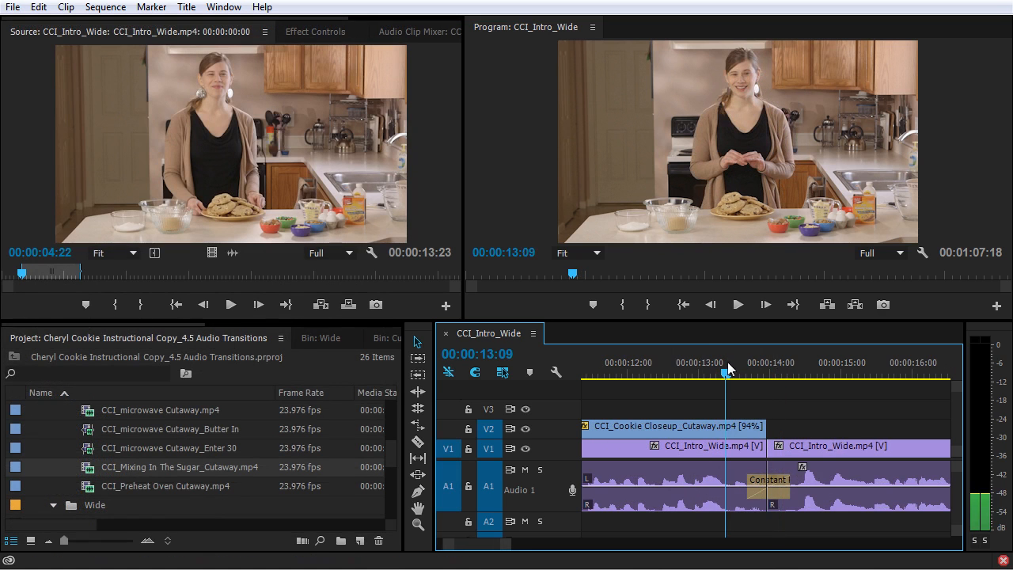
left_click_drag(729, 363, 717, 362)
key("space")
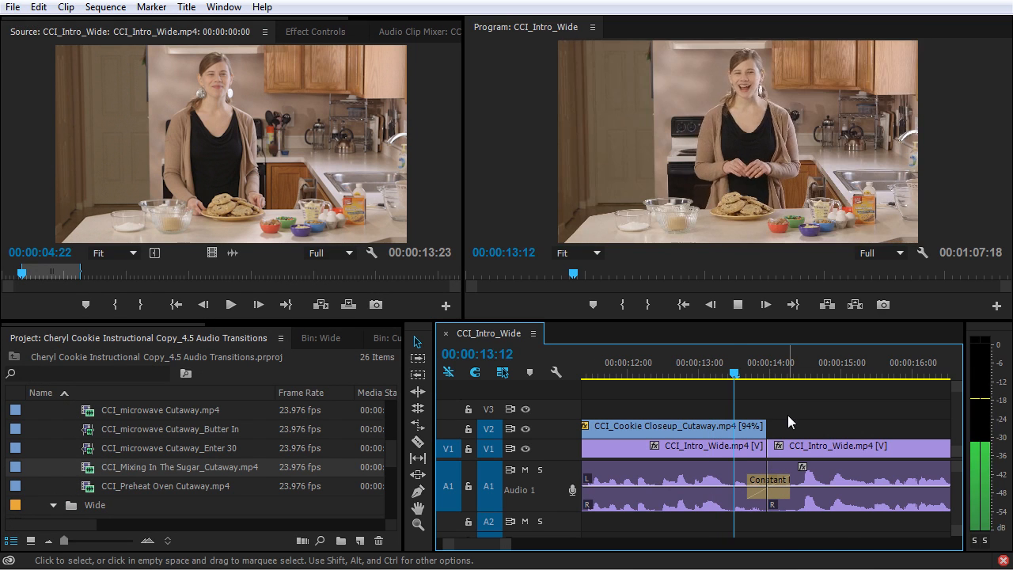
key("space")
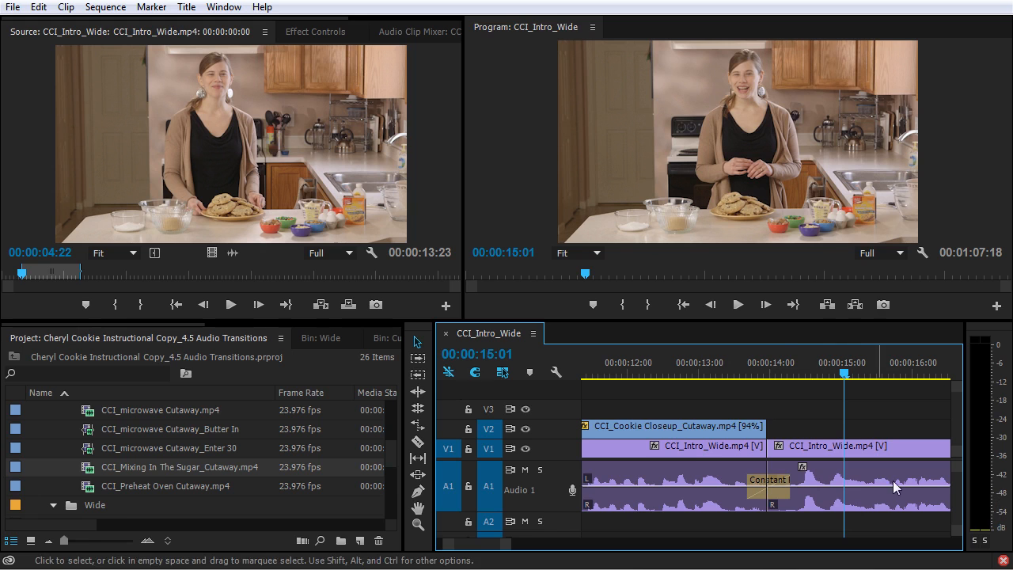
double_click(728, 451)
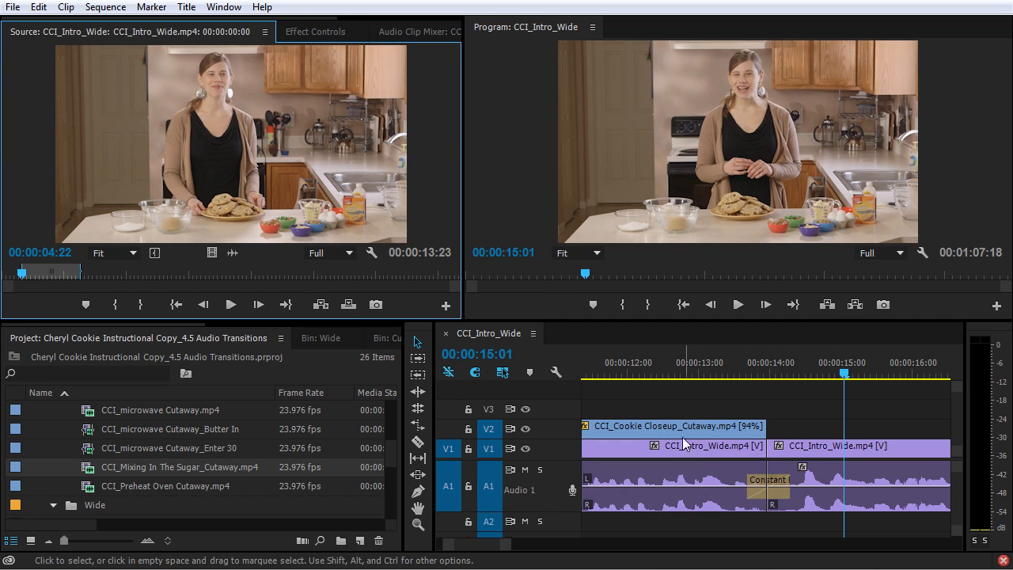
left_click(794, 427)
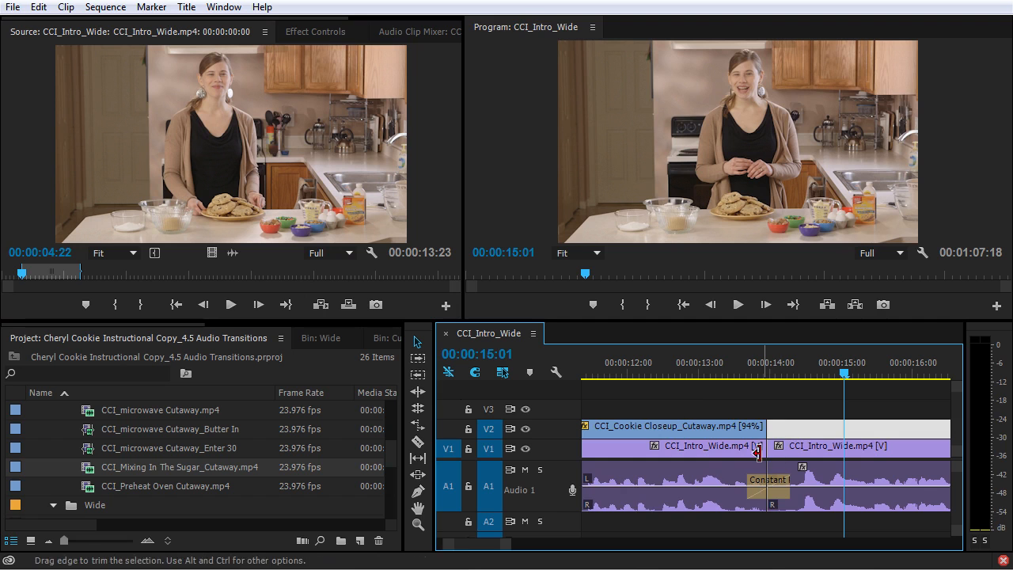
left_click(753, 450)
left_click(813, 448)
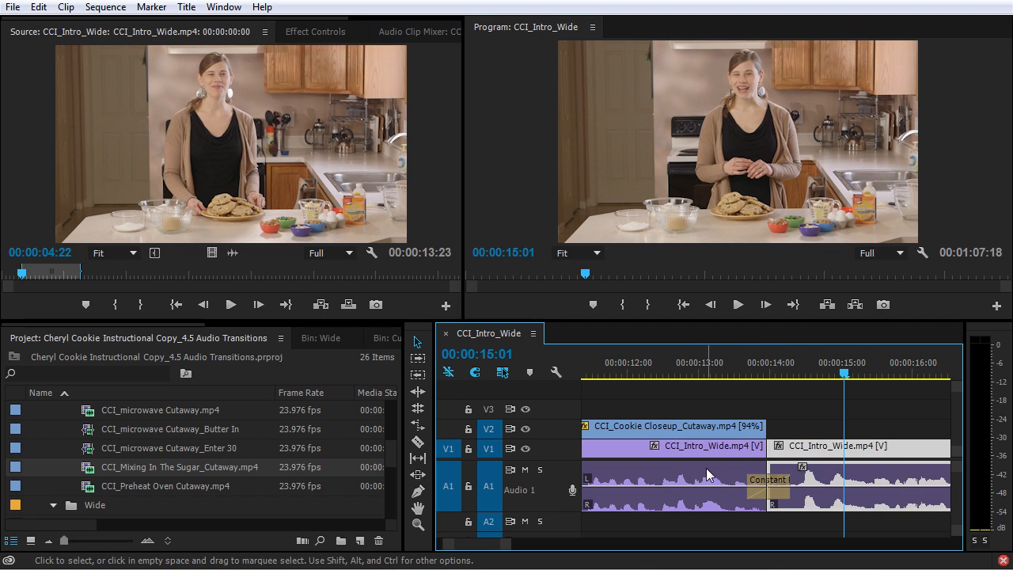
left_click(756, 449)
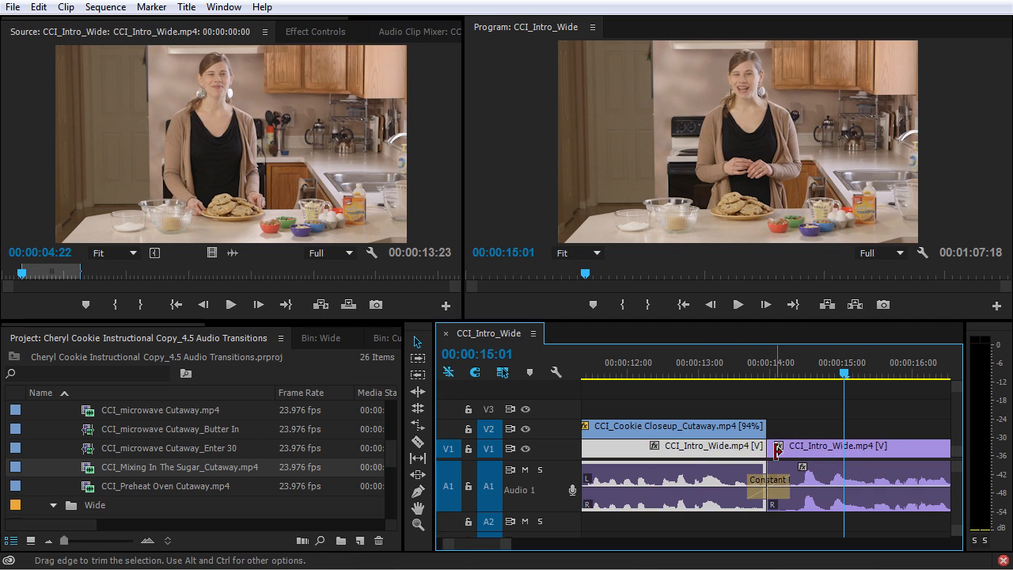
left_click(843, 449)
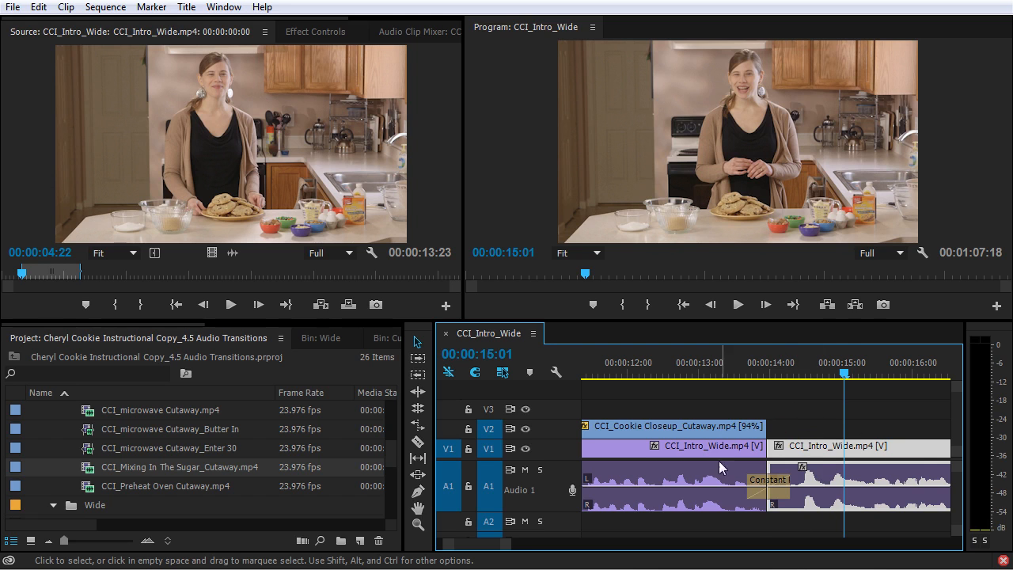
left_click(817, 419)
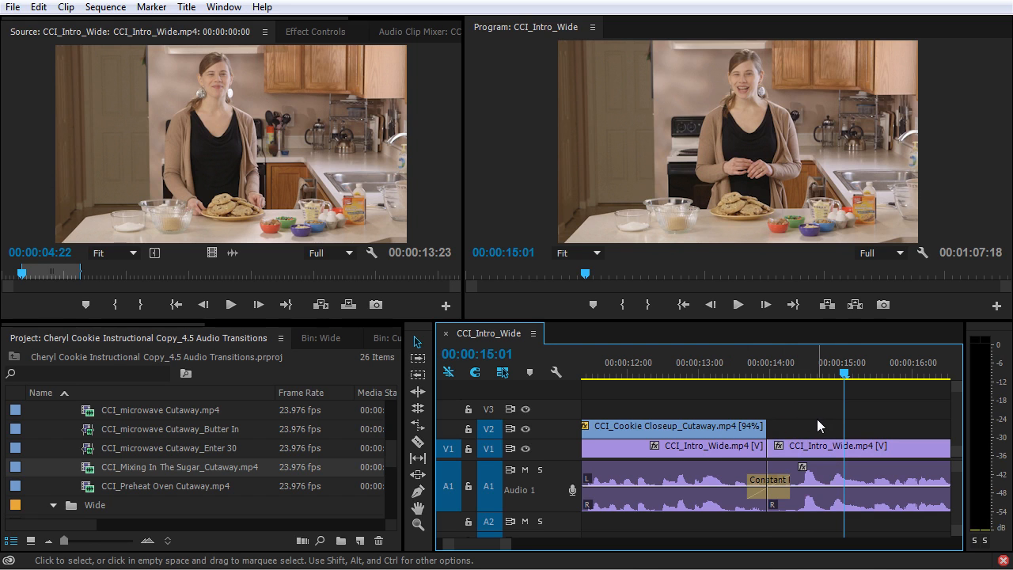
Try the default Constant Power transition at the very start of the first A1 clip, play it back, and undo it.
key("Home")
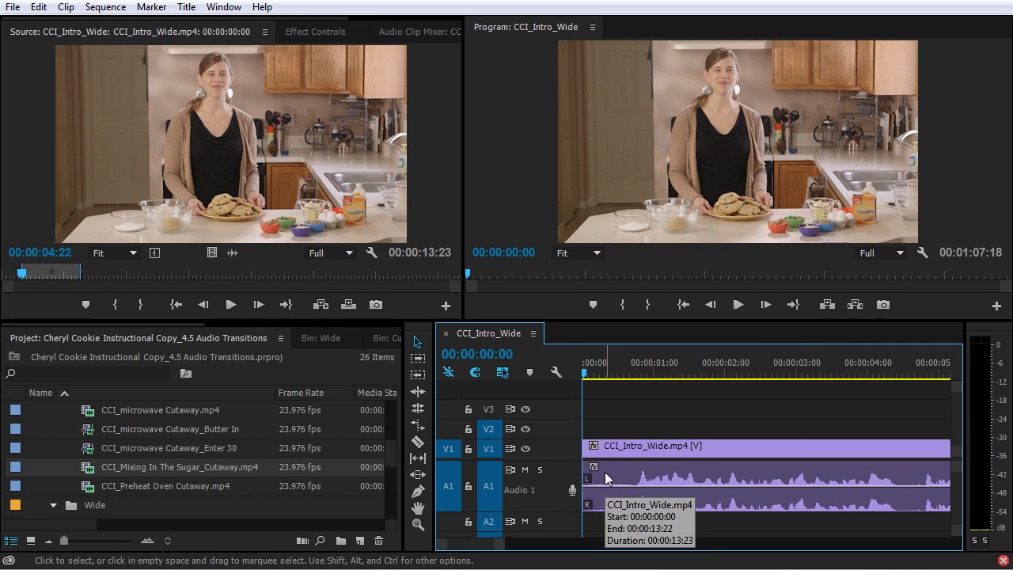
key("ctrl+shift+d")
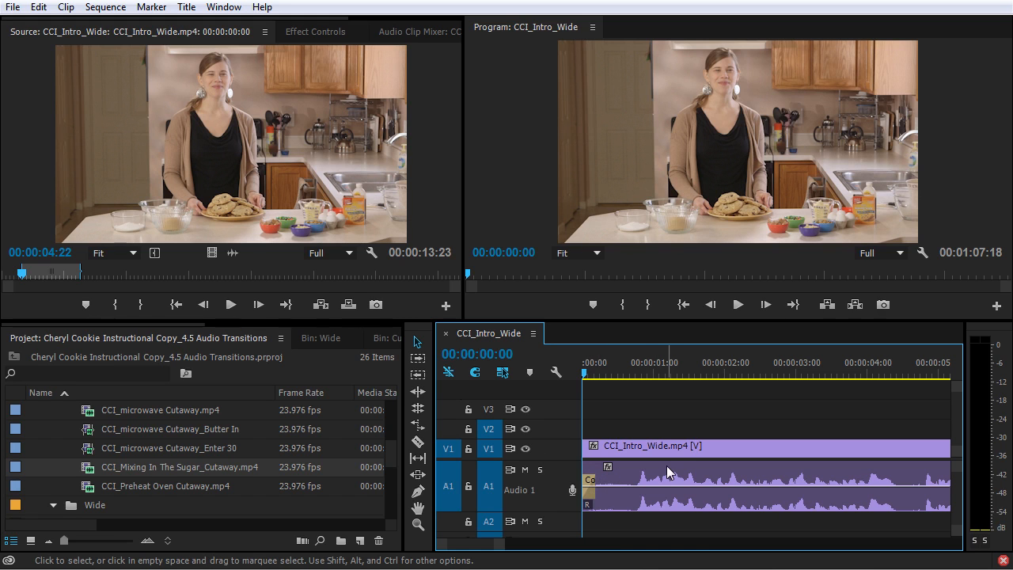
key("space")
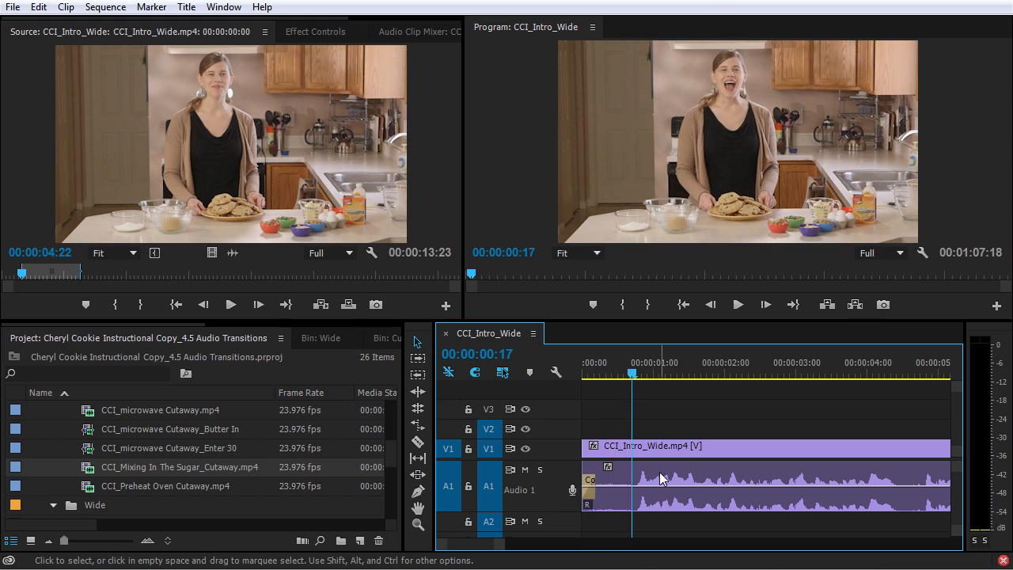
left_click_drag(589, 373, 570, 389)
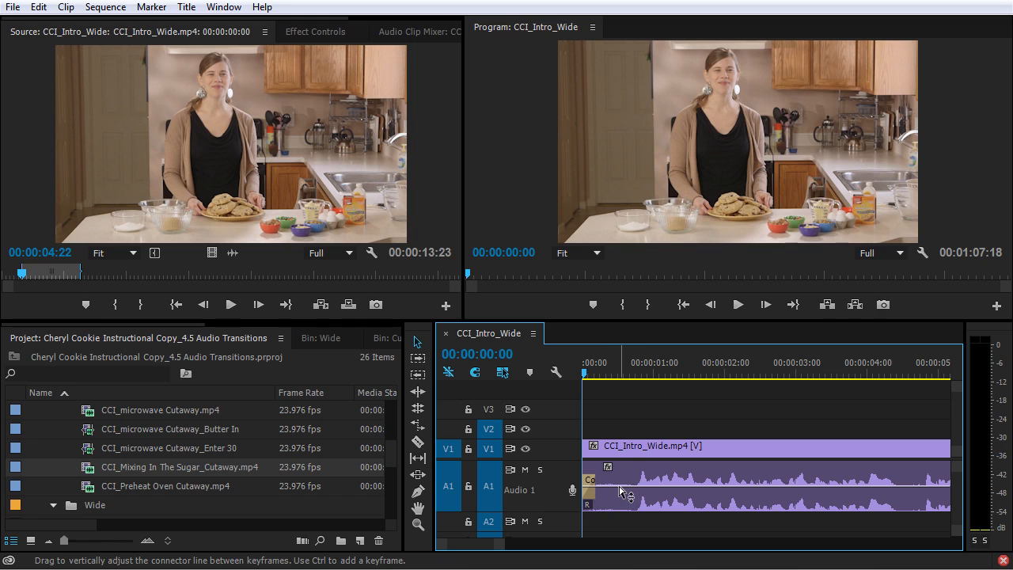
key("ctrl+z")
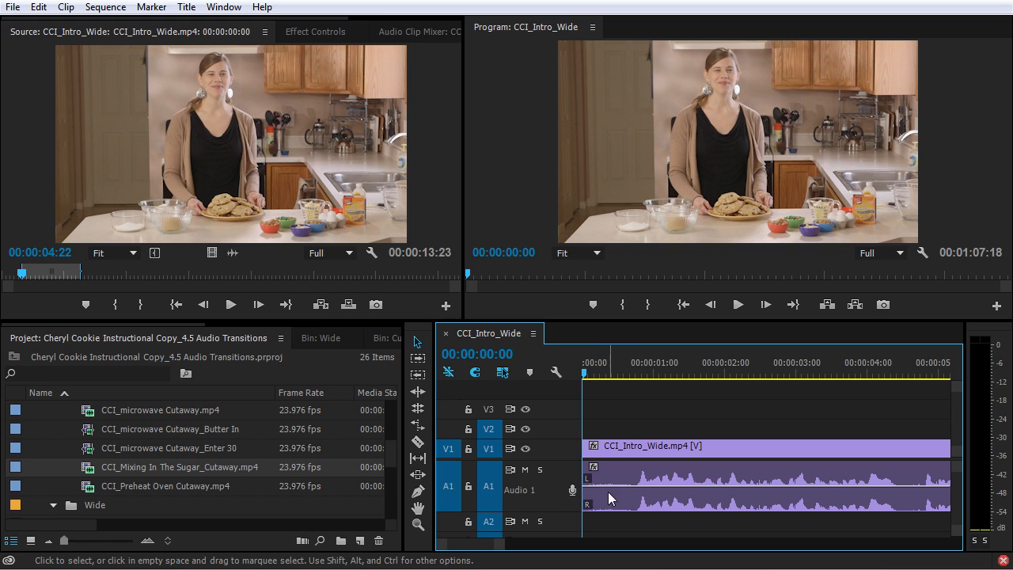
Expand the A1 track until both channel waveforms and the keyframe controls fit in the timeline.
double_click(534, 485)
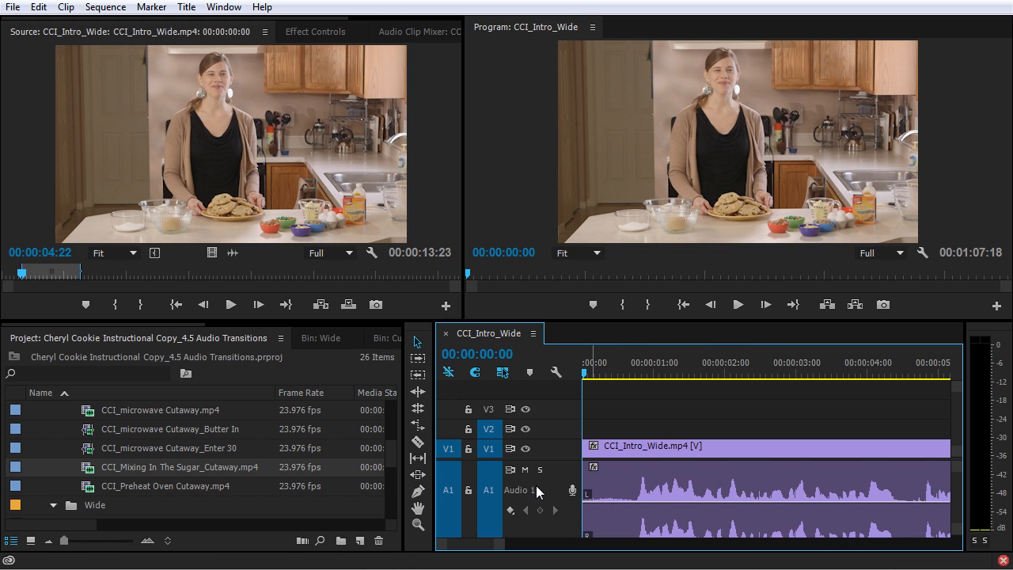
double_click(539, 483)
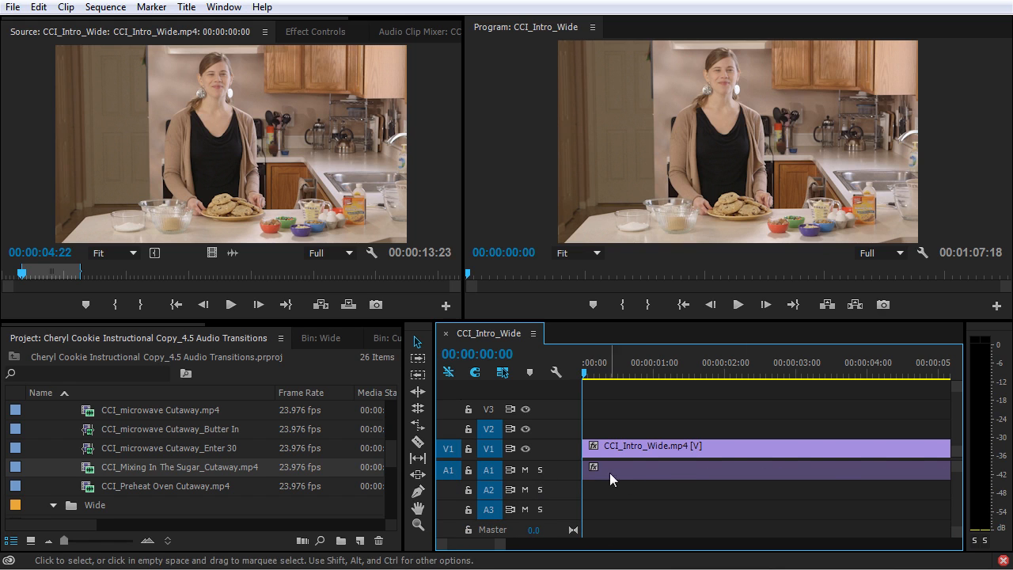
double_click(530, 470)
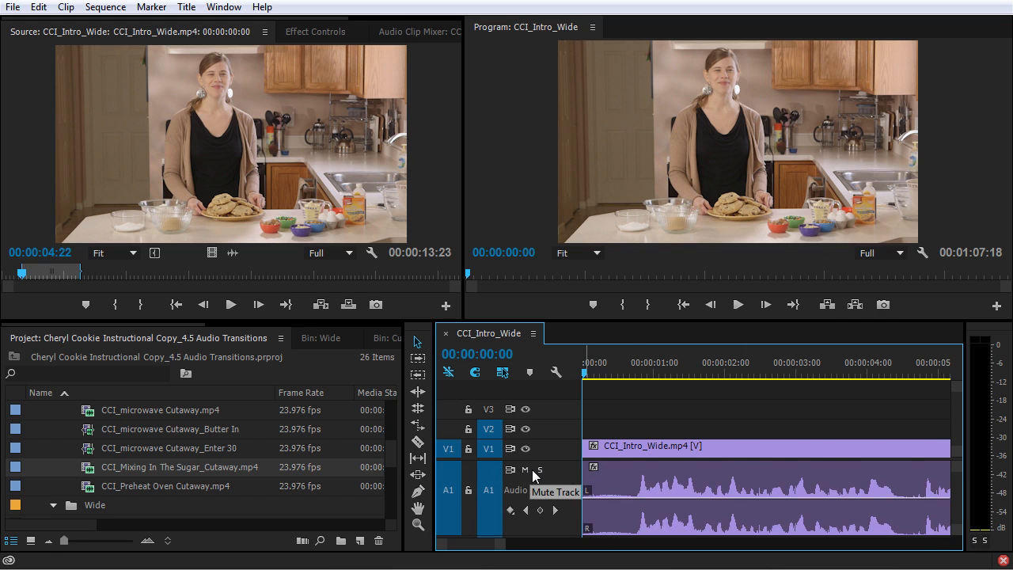
scroll(577, 476, "down", 2)
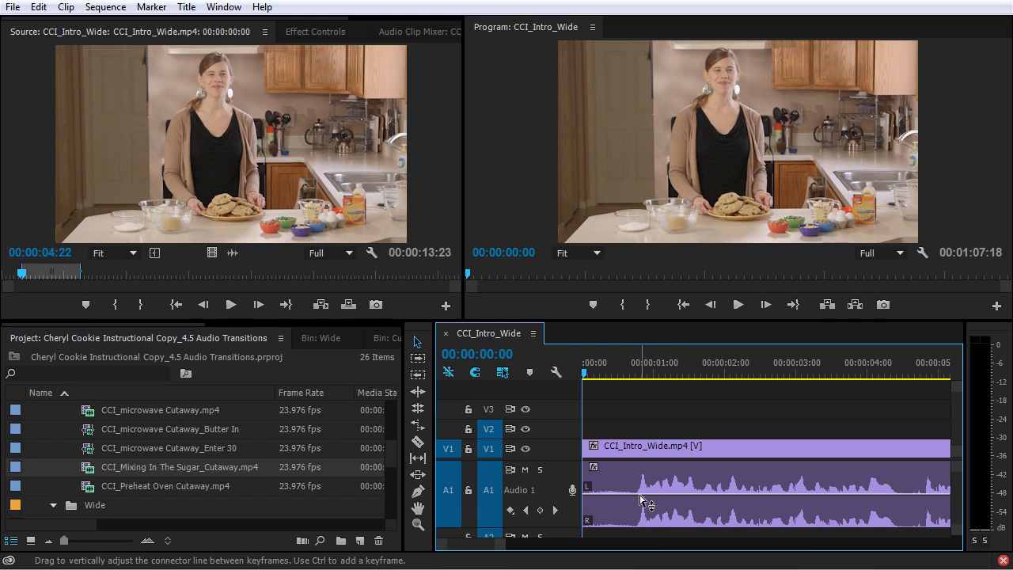
Try lowering the first A1 clip's volume level to -5.64 dB, and undo the change.
left_click(641, 499)
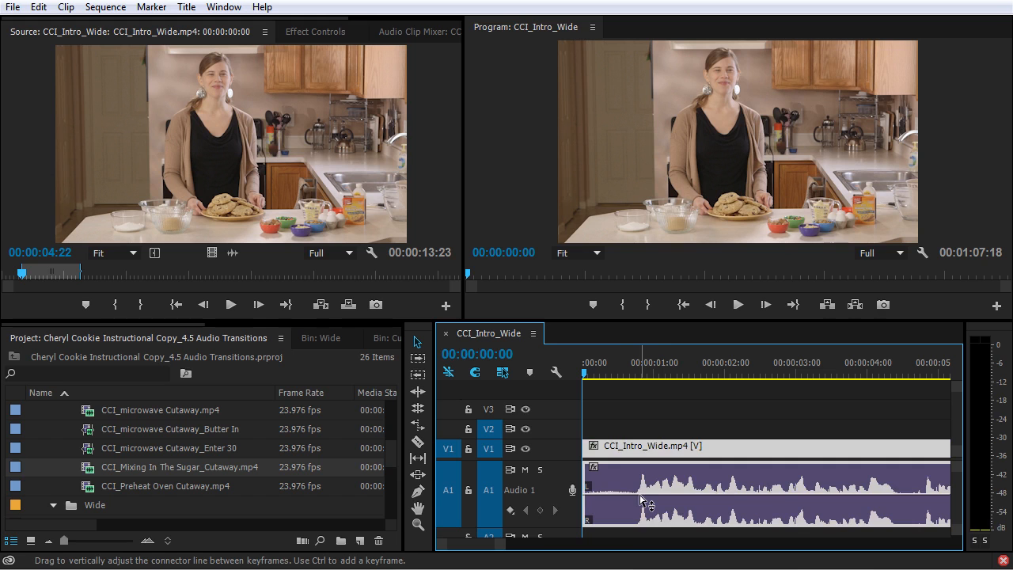
left_click_drag(640, 487, 640, 508)
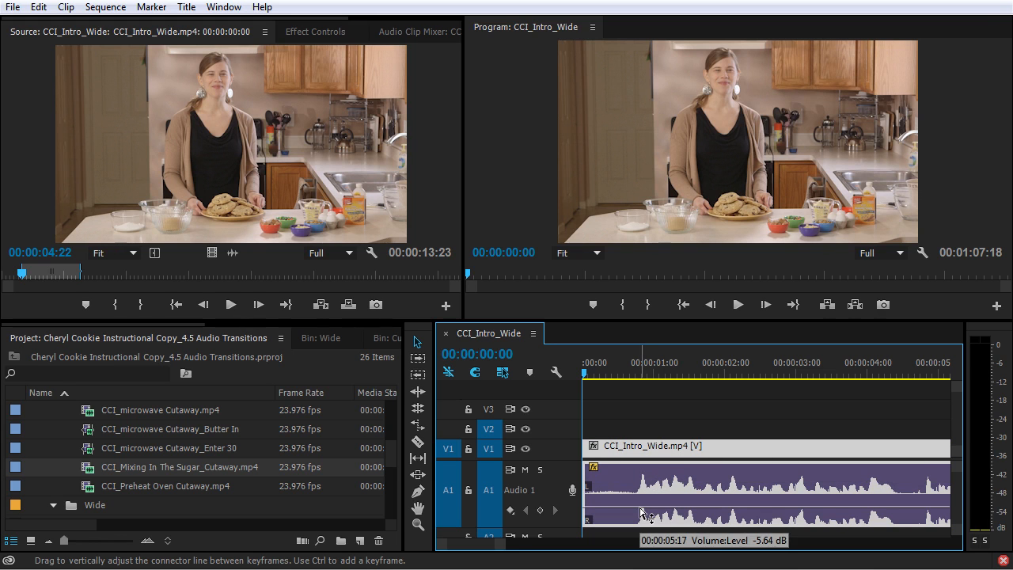
key("ctrl+z")
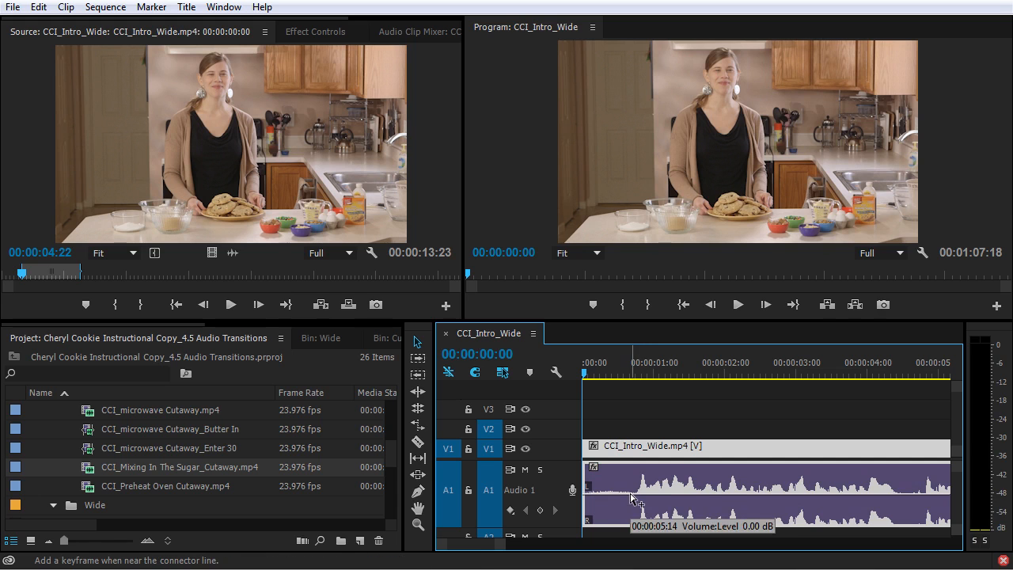
Add two volume keyframes before the first speech peak on A1 and lower the earlier one at the clip's start to form a fade-in.
left_click(634, 496, "ctrl")
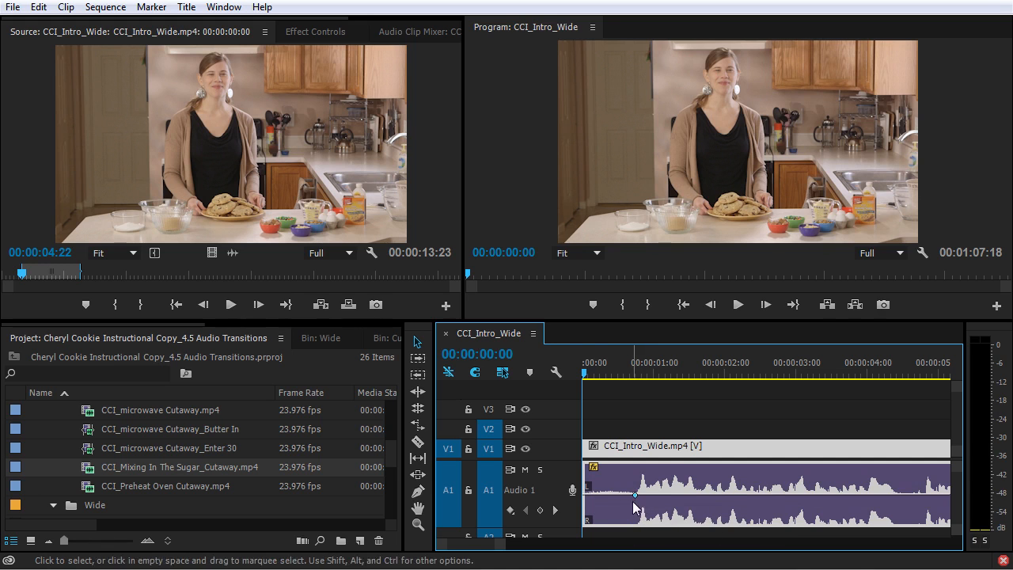
left_click(614, 495, "ctrl")
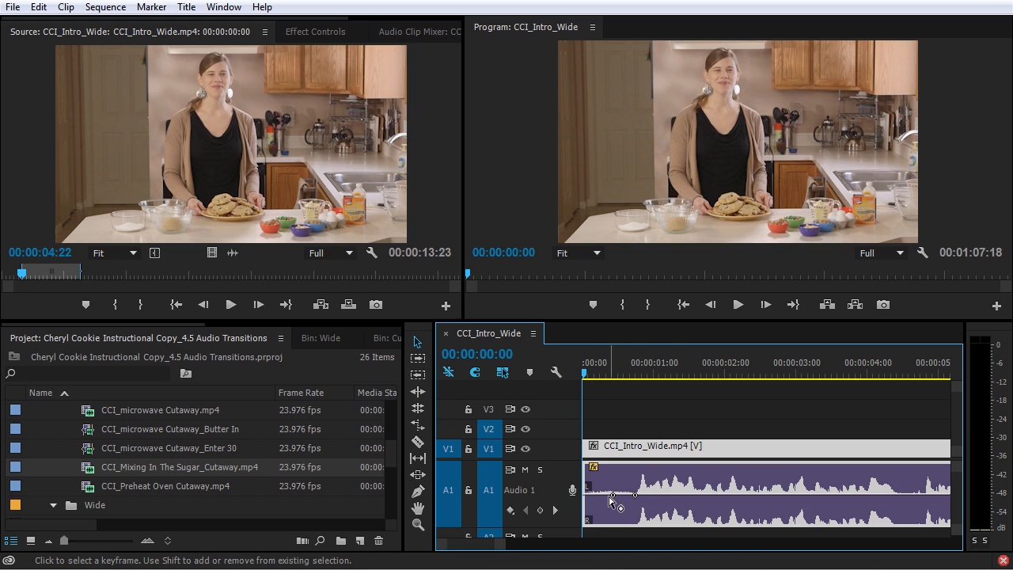
left_click(613, 497)
left_click_drag(615, 498, 576, 554)
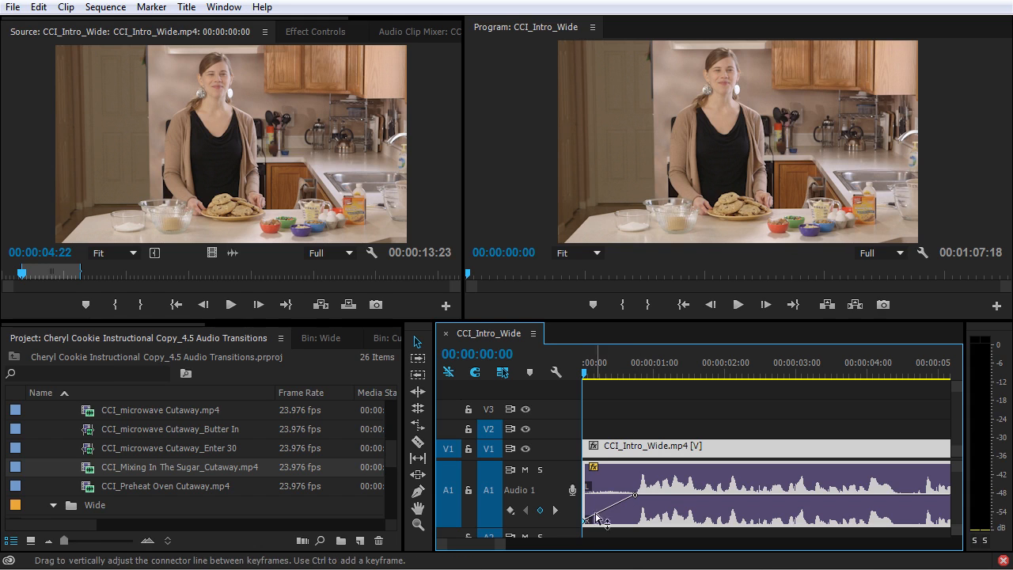
mouse_move(585, 523)
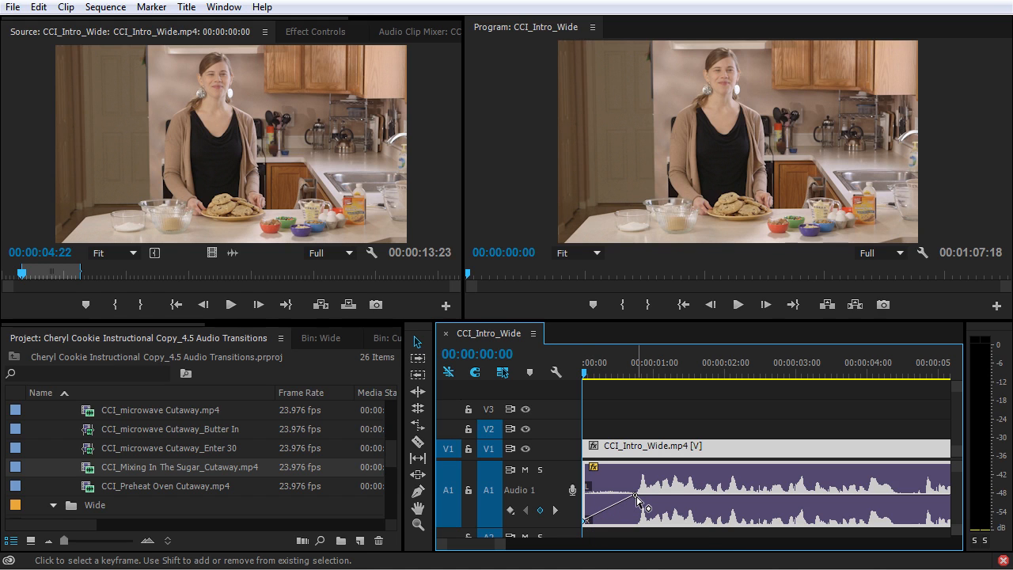
mouse_move(637, 497)
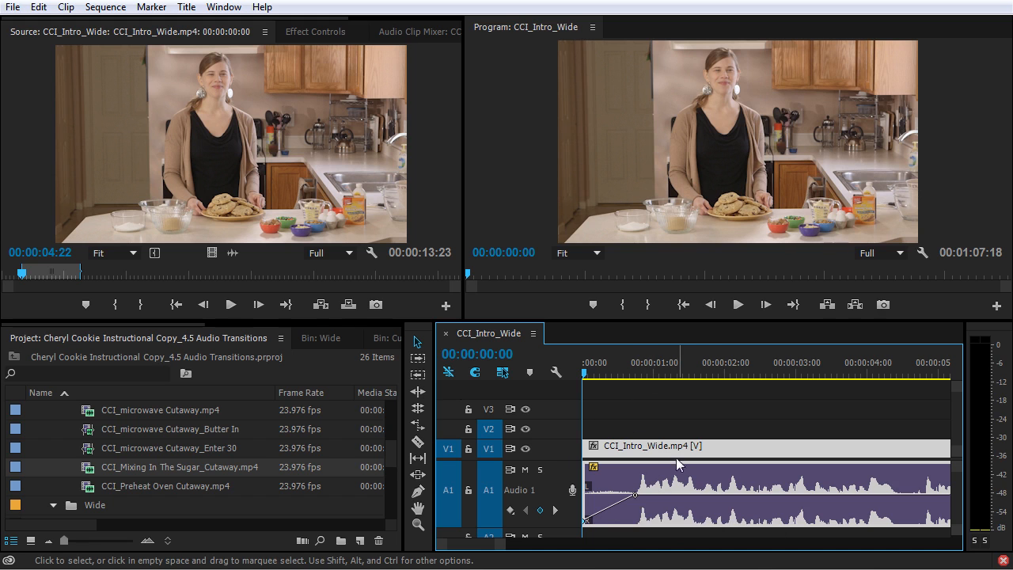
Play the keyframed fade-in from the sequence start to 00:00:01:11, and undo its keyframes.
key("space")
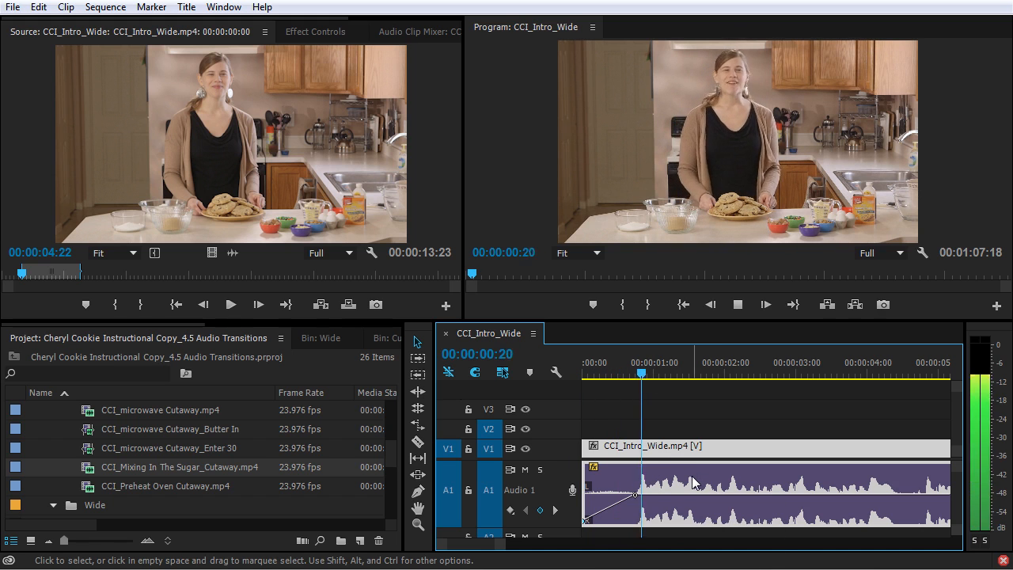
key("space")
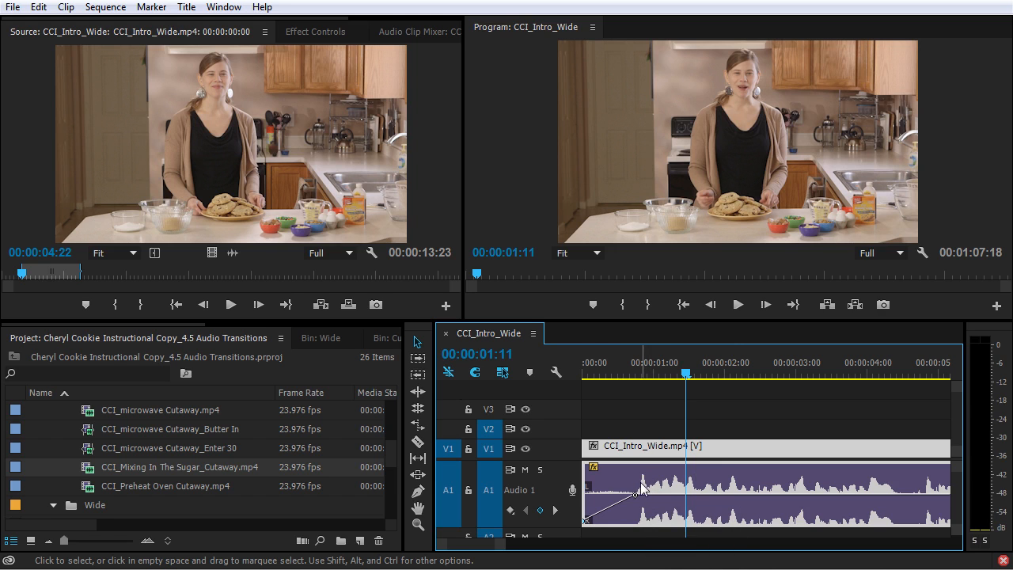
key("ctrl+z")
key("ctrl+z")
key("ctrl+z")
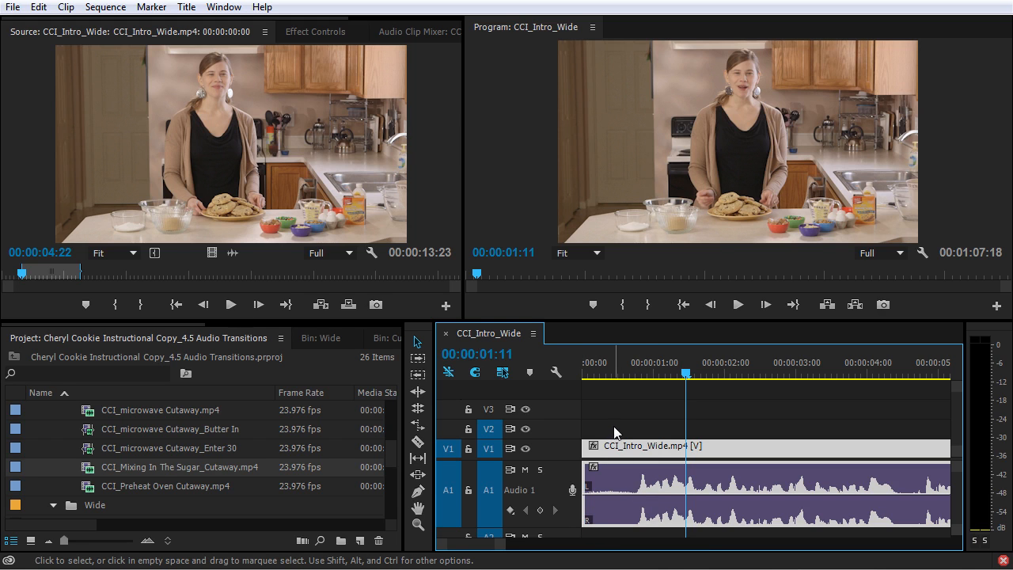
Try a Constant Power transition at the first A1 clip's start, lengthened to just before the speech, play it, and delete it.
left_click_drag(618, 365, 563, 379)
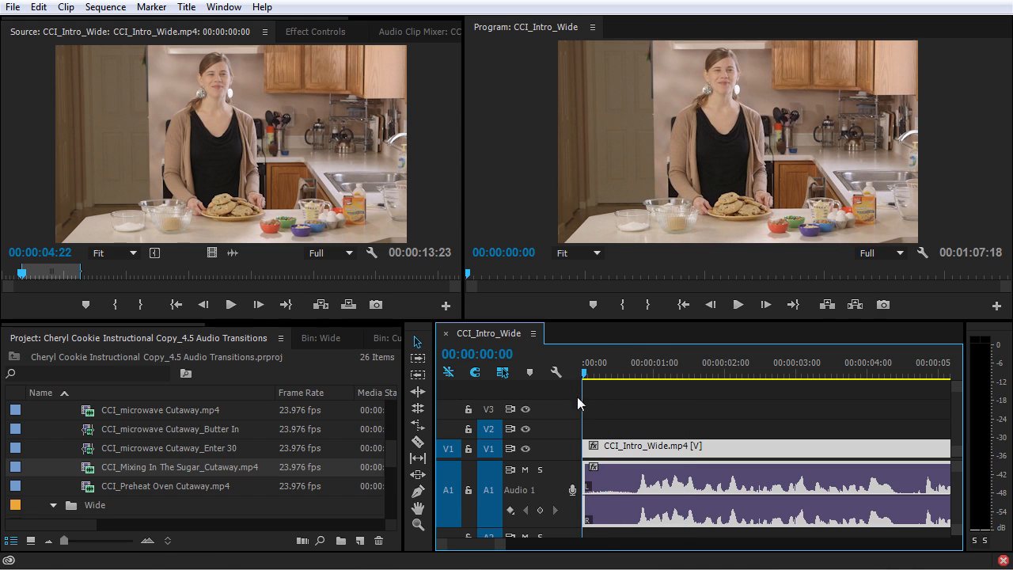
key("ctrl+shift+d")
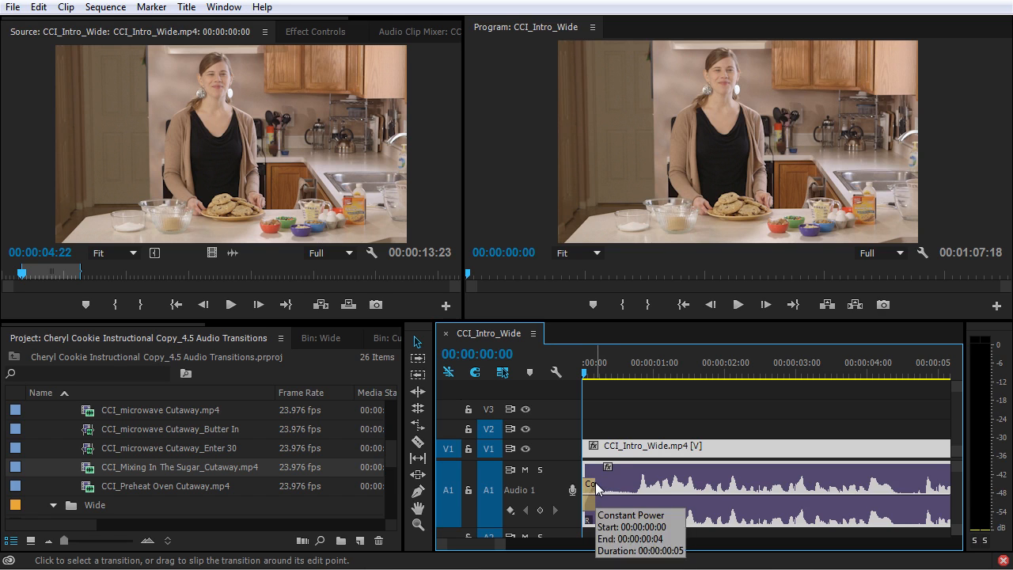
key("equal")
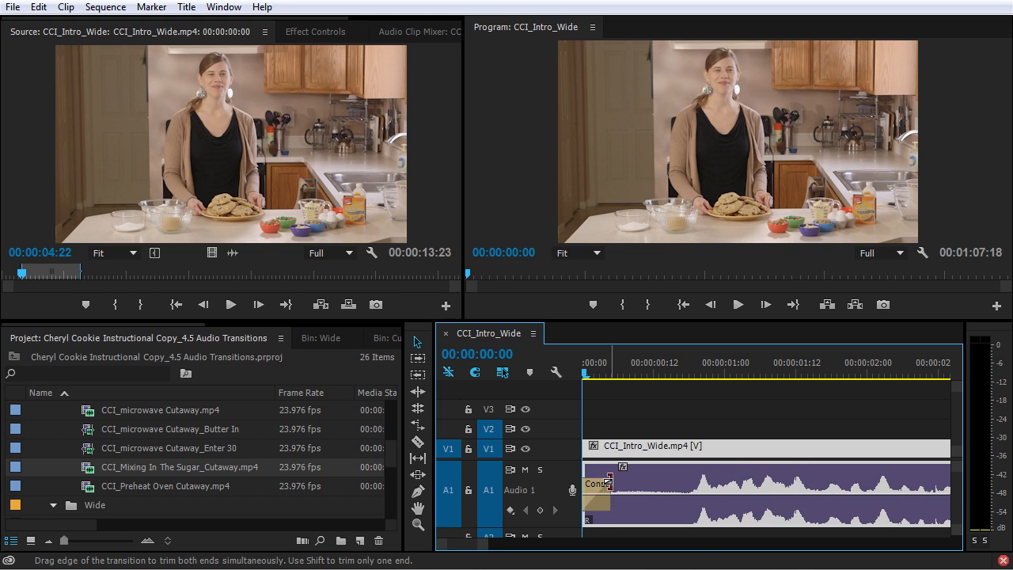
left_click_drag(608, 481, 686, 501)
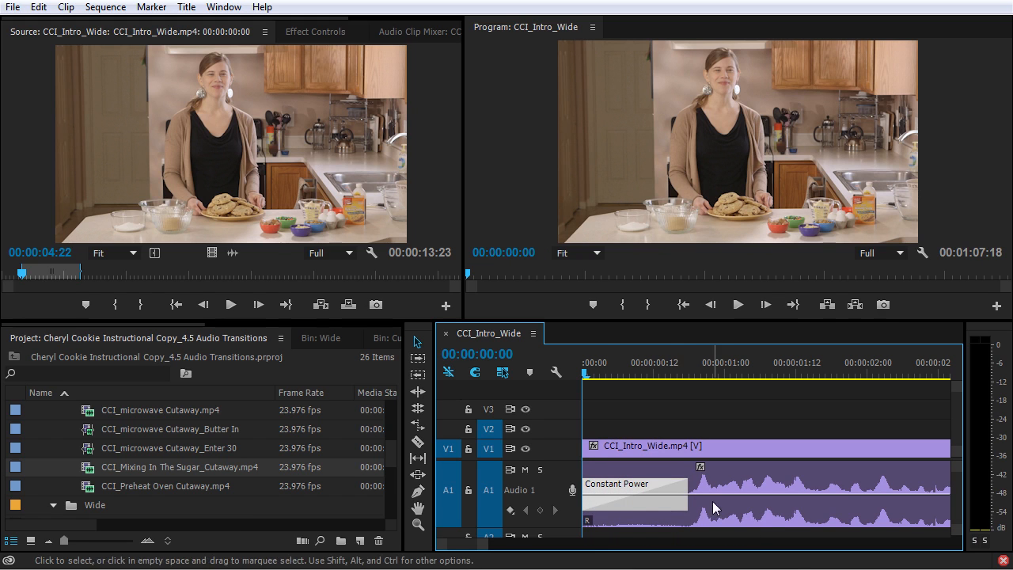
key("space")
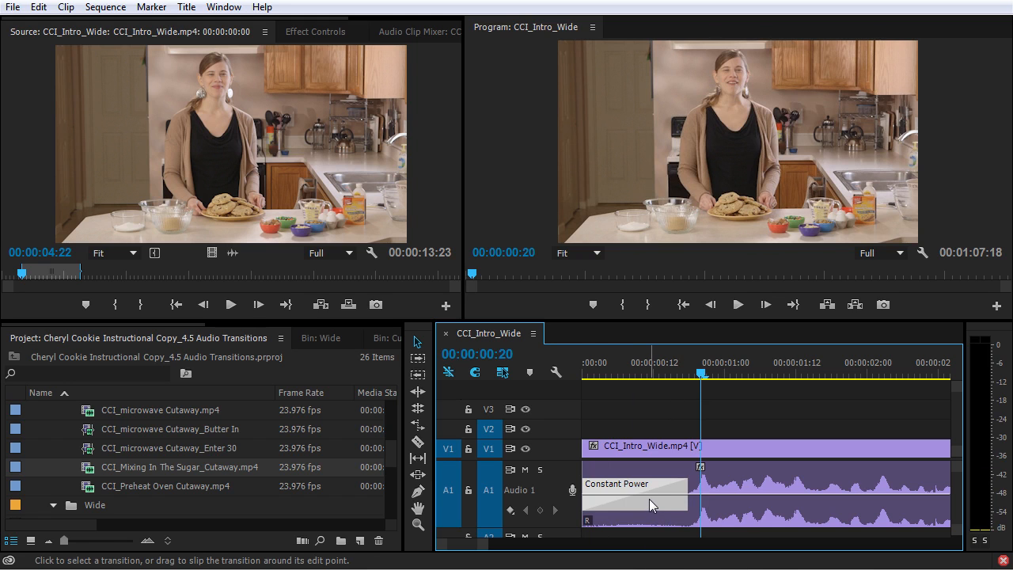
key("Delete")
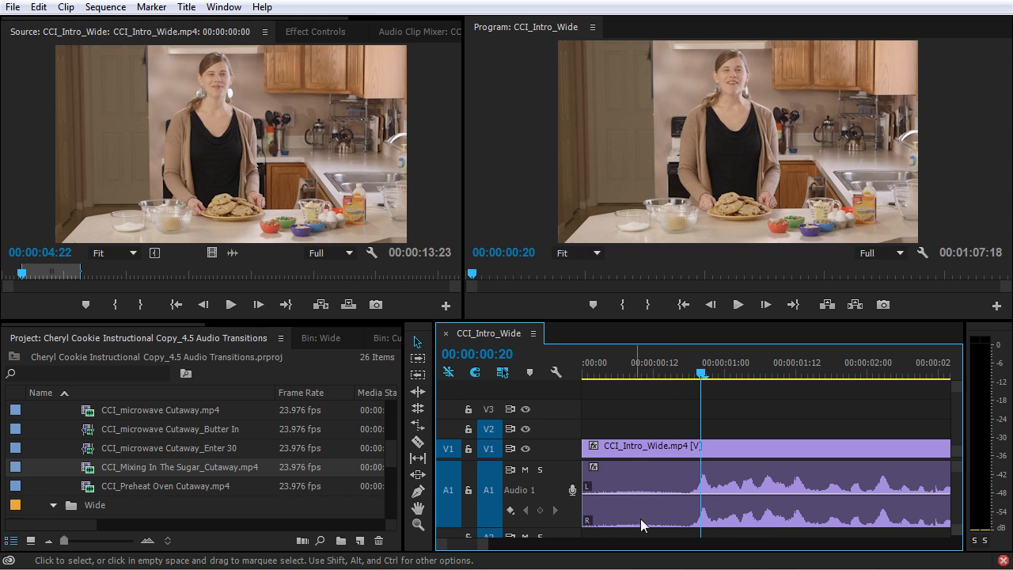
Add two volume keyframes before the first speech on A1 and pull the earlier one down to the clip's start as a fade-in.
left_click(687, 496, "ctrl")
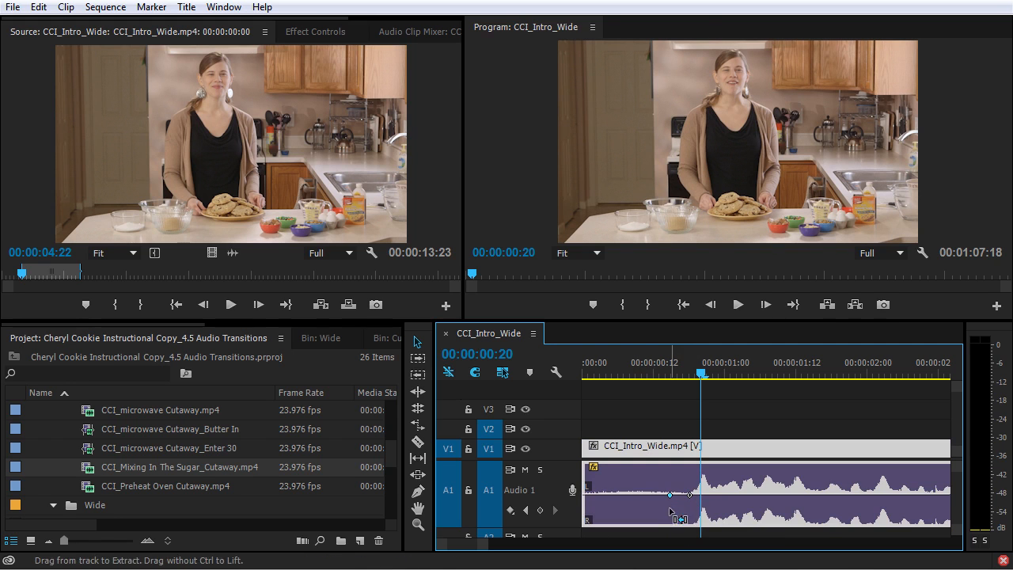
left_click(670, 496, "ctrl")
left_click_drag(671, 497, 586, 520)
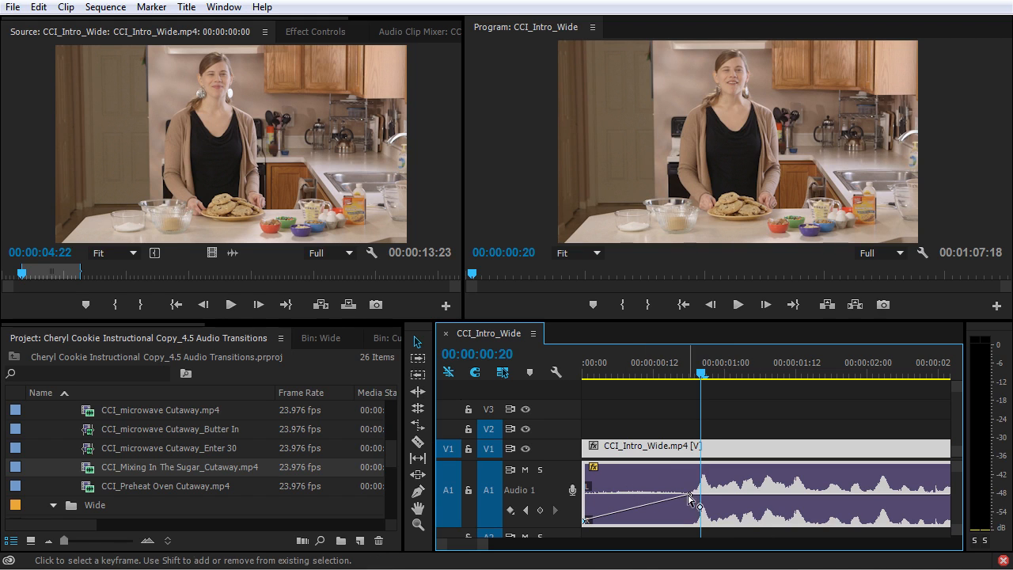
Shorten the fade-in by moving its full-volume keyframe to about half a second into the first A1 clip.
left_click_drag(691, 495, 610, 494)
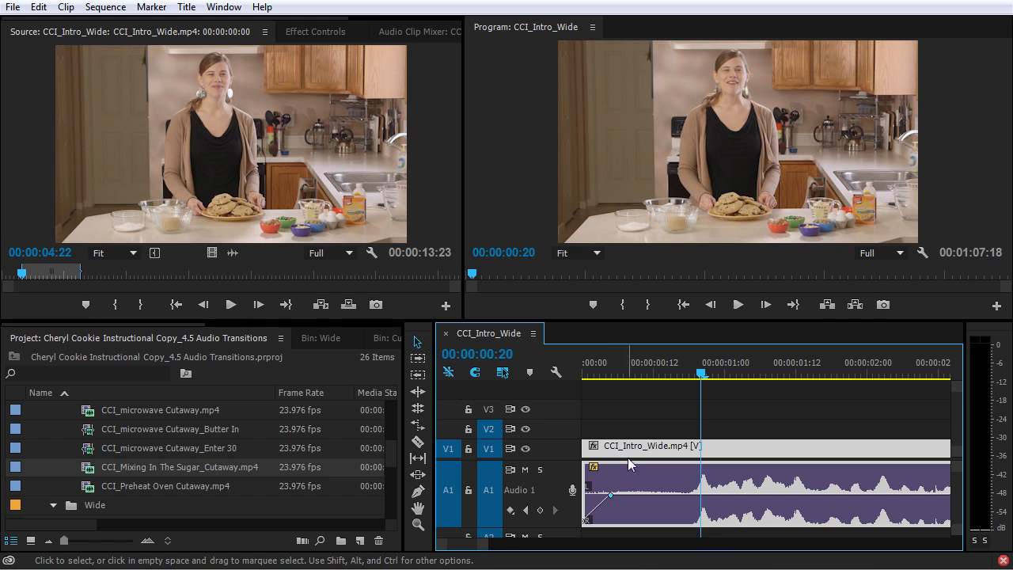
key("minus")
key("minus")
key("minus")
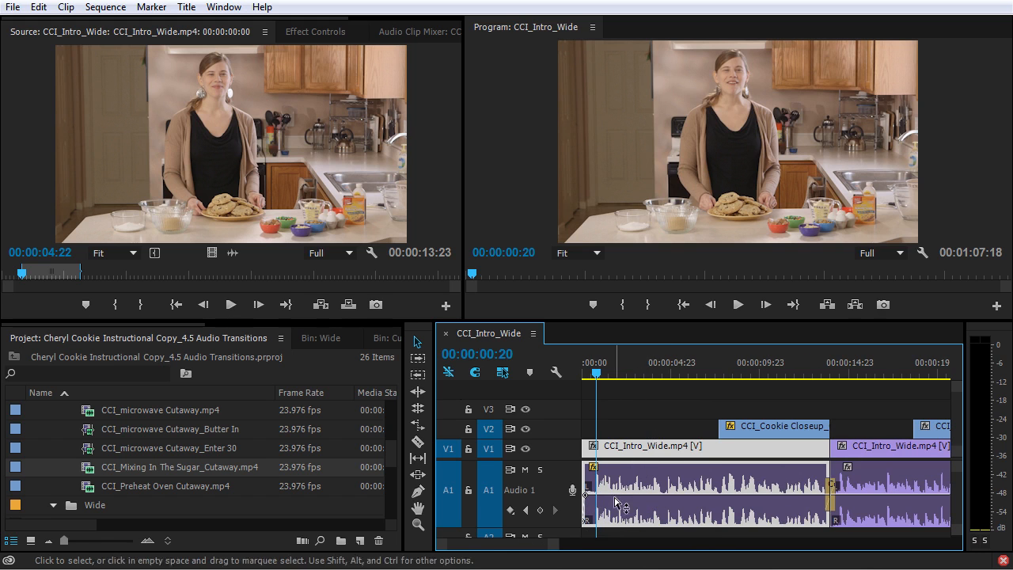
left_click_drag(586, 495, 590, 494)
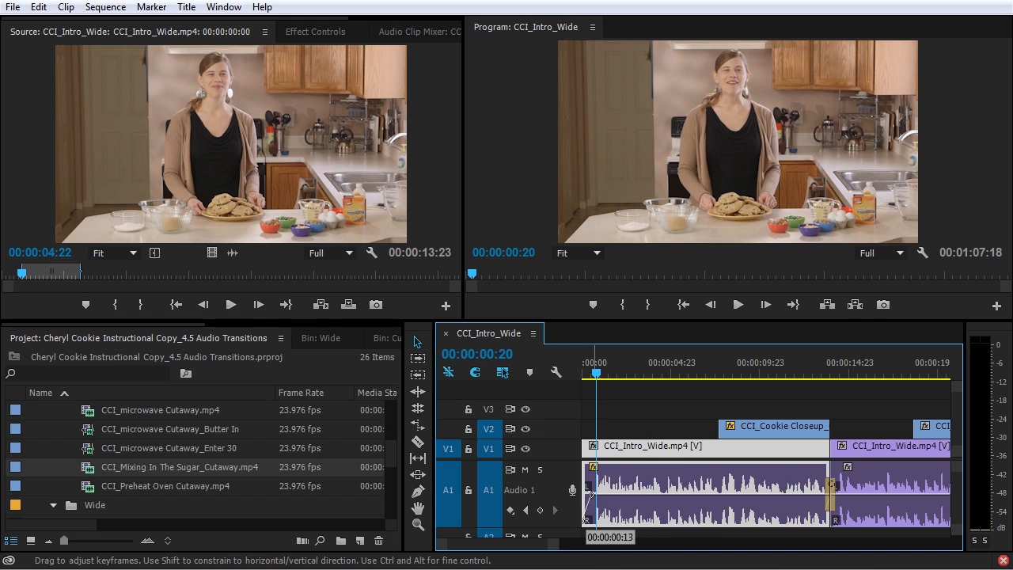
Extend the start edge of the Constant Power transition at the A1 cut to a duration of 00:00:00:16, and save the project.
left_click(832, 485)
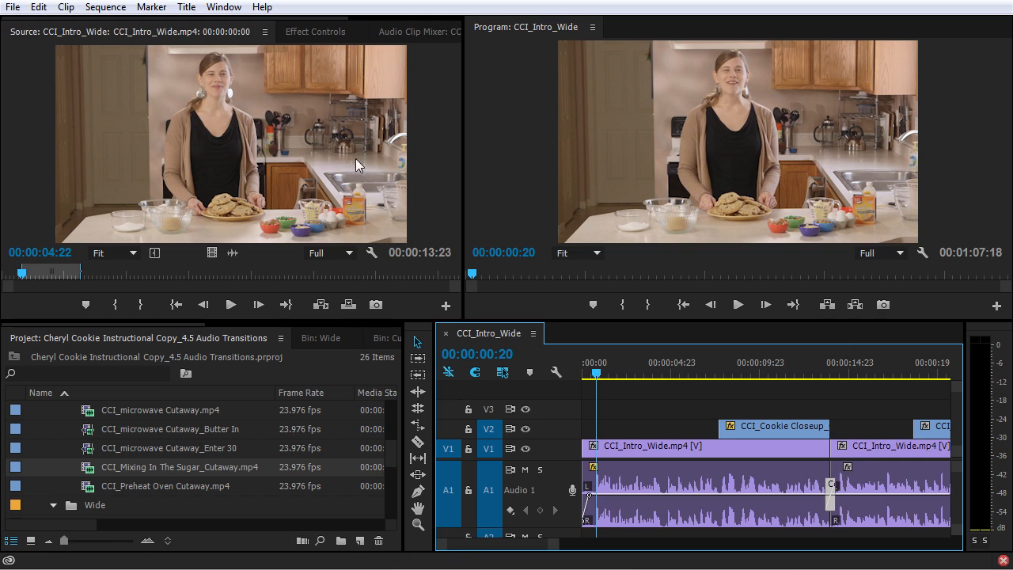
left_click(317, 34)
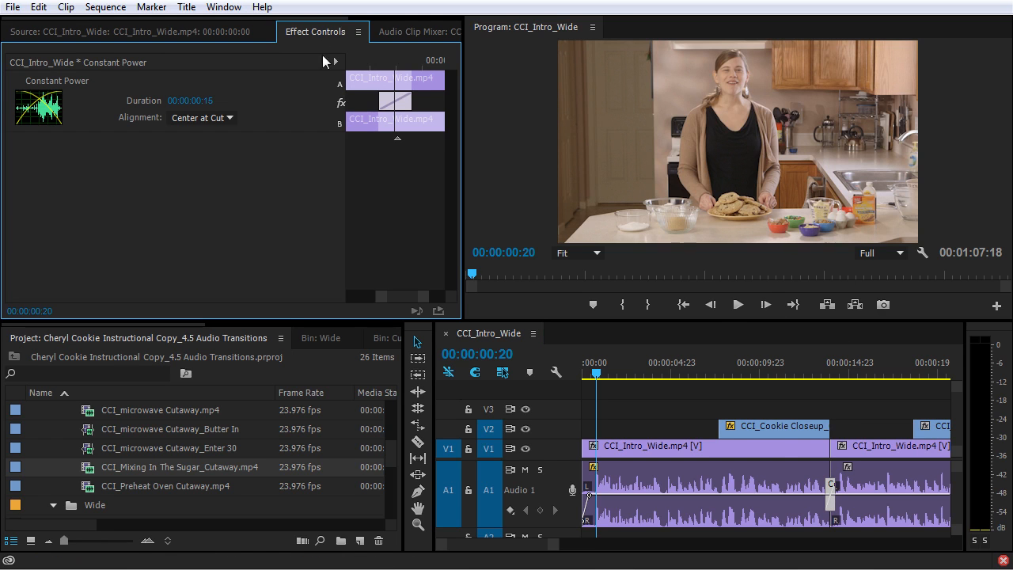
left_click(831, 491)
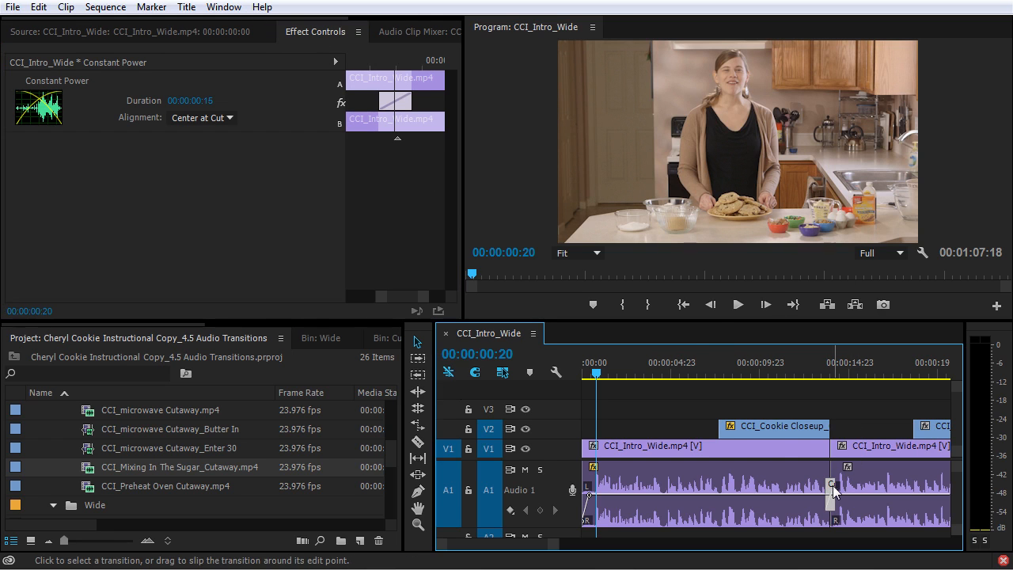
mouse_move(380, 100)
left_mouse_down()
mouse_move(366, 105)
mouse_move(376, 109)
left_mouse_up()
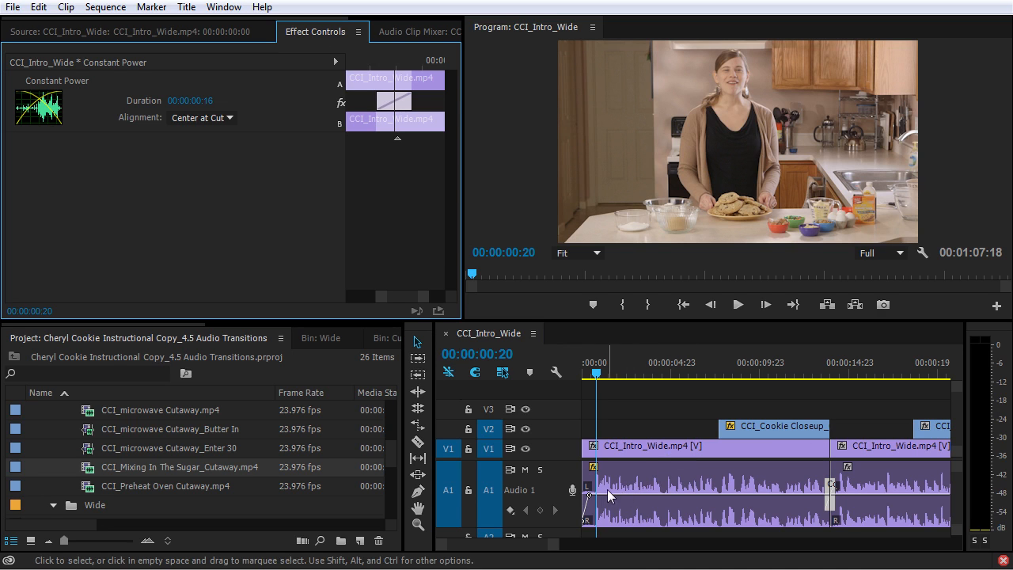
key("ctrl+s")
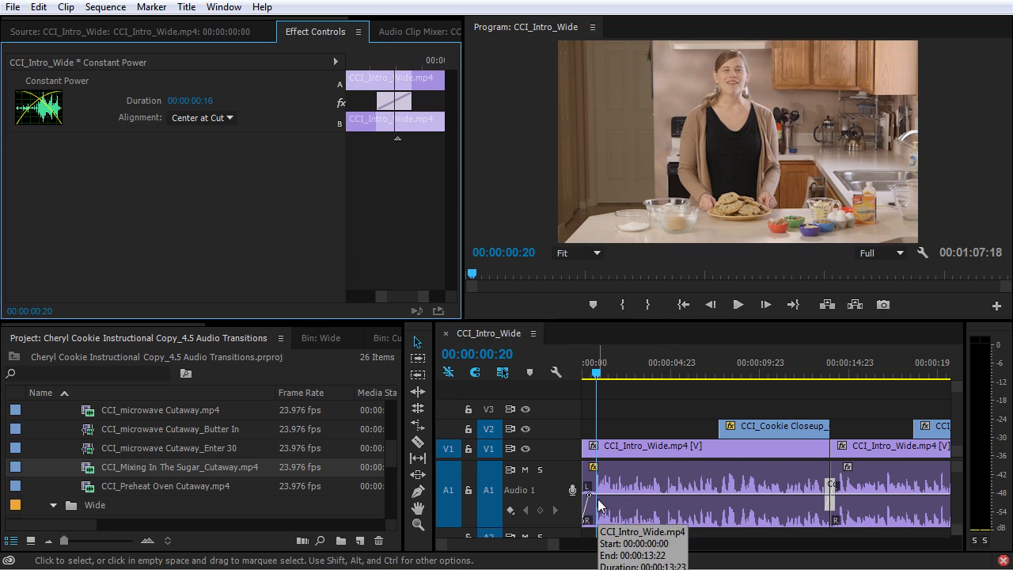
Play the sequence from 00:00:19:05 across the gap between the second CCI_Intro_Wide clip and the CCI_Ingredients_Wide clip.
key("backslash")
left_click(669, 376)
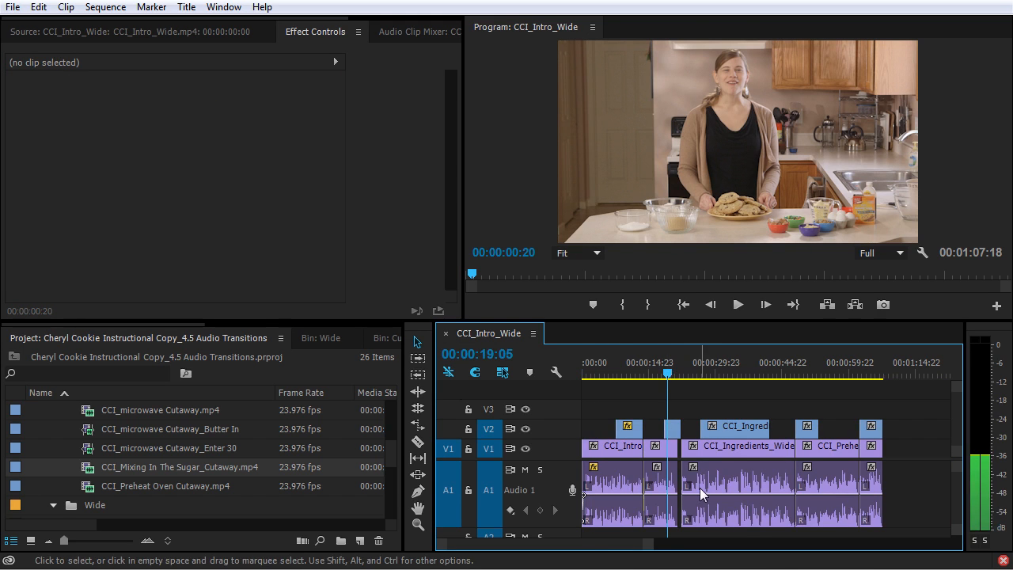
key("equal")
key("equal")
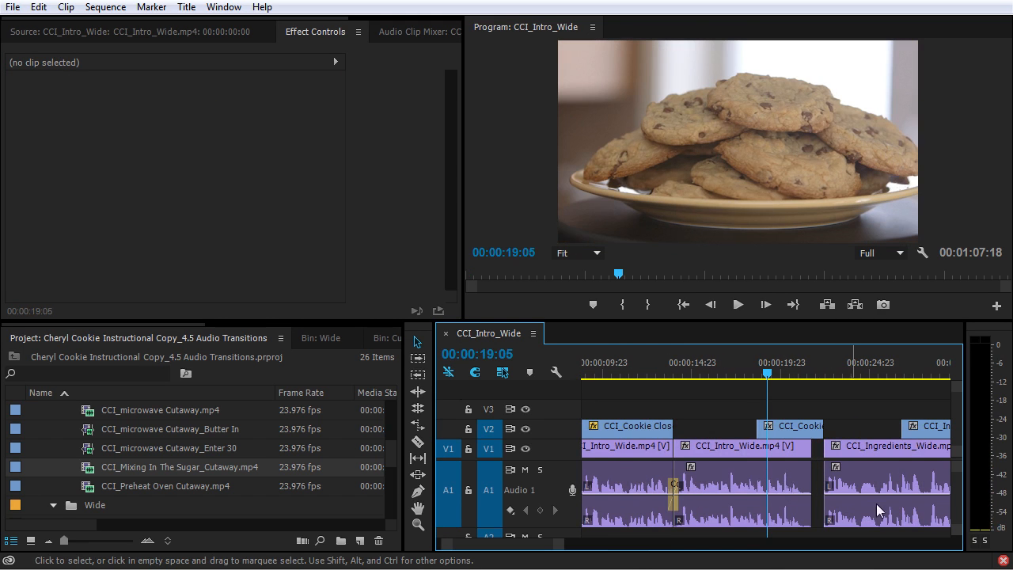
key("equal")
key("space")
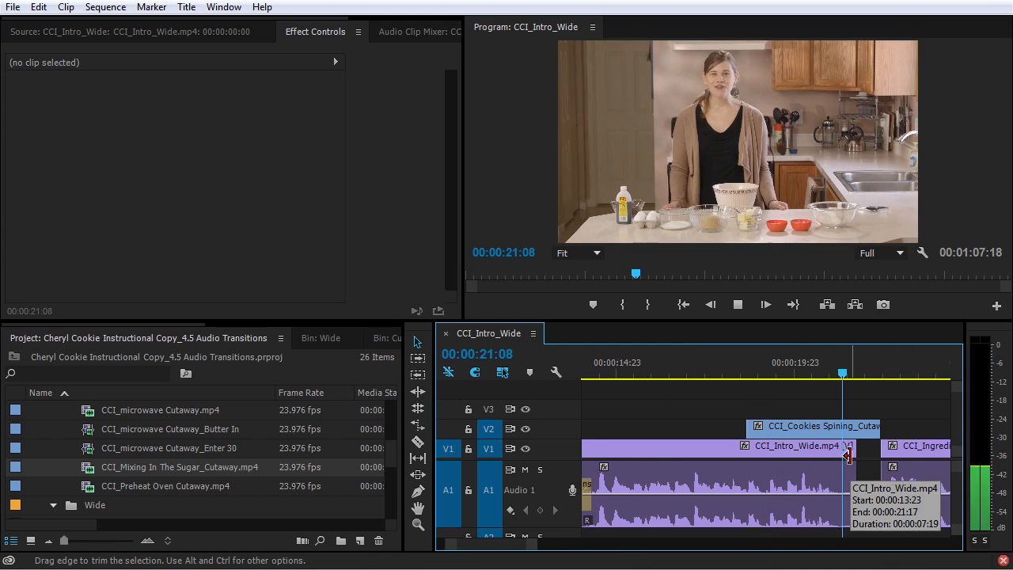
key("space")
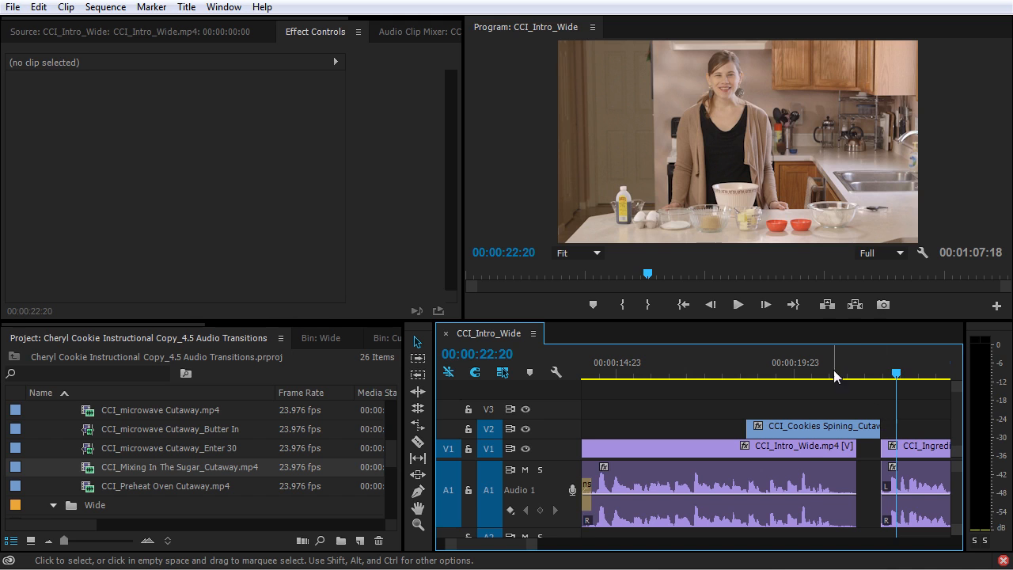
Extend the end of the second CCI_Intro_Wide clip to meet CCI_Ingredients_Wide and play across the joined cut from 00:00:20:10.
left_click(810, 374)
left_click_drag(848, 450, 879, 450)
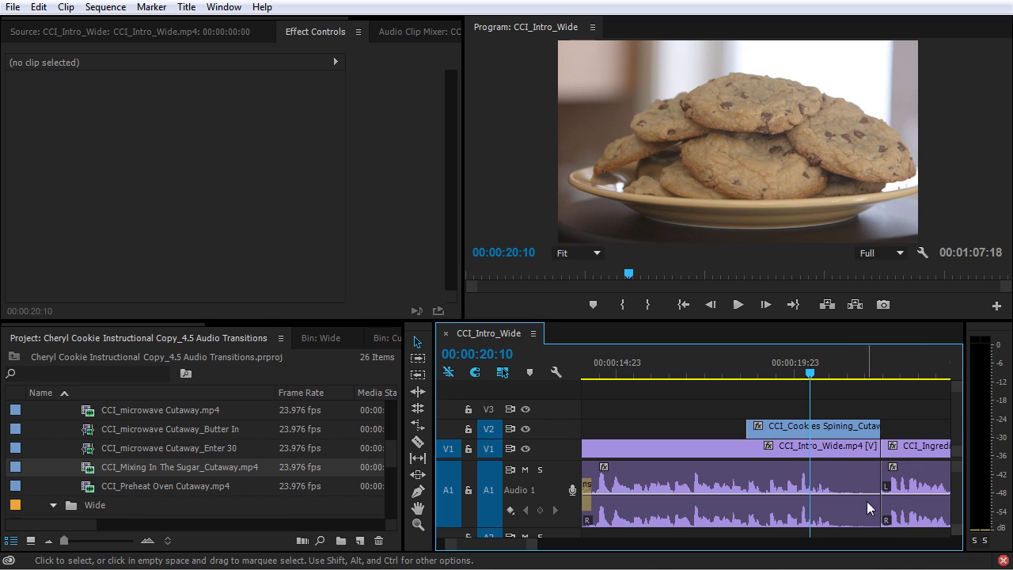
key("space")
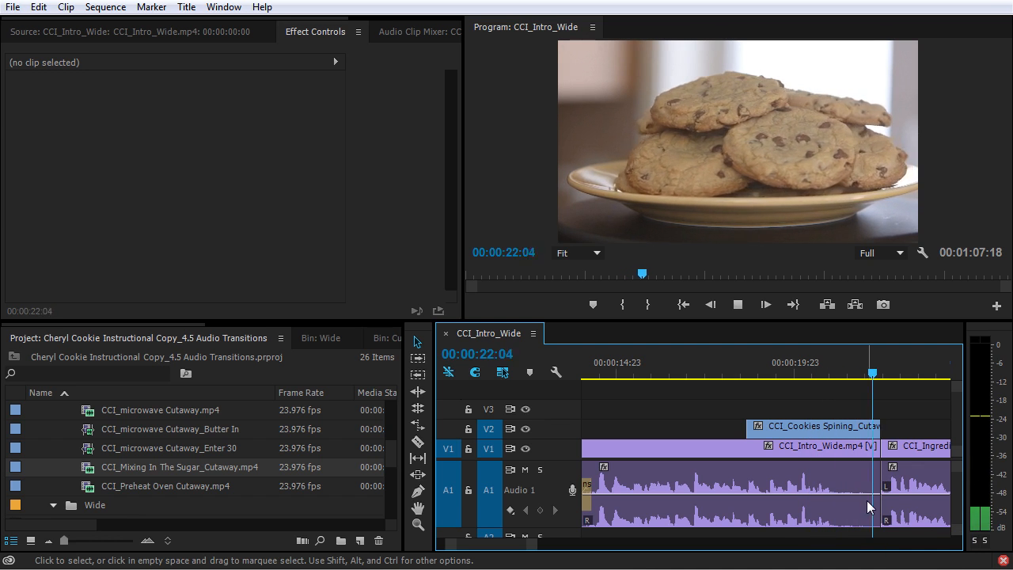
key("space")
Apply the default audio transition at the A1 cut between CCI_Intro_Wide and CCI_Ingredients_Wide and play across it from 00:00:21:06.
key("=")
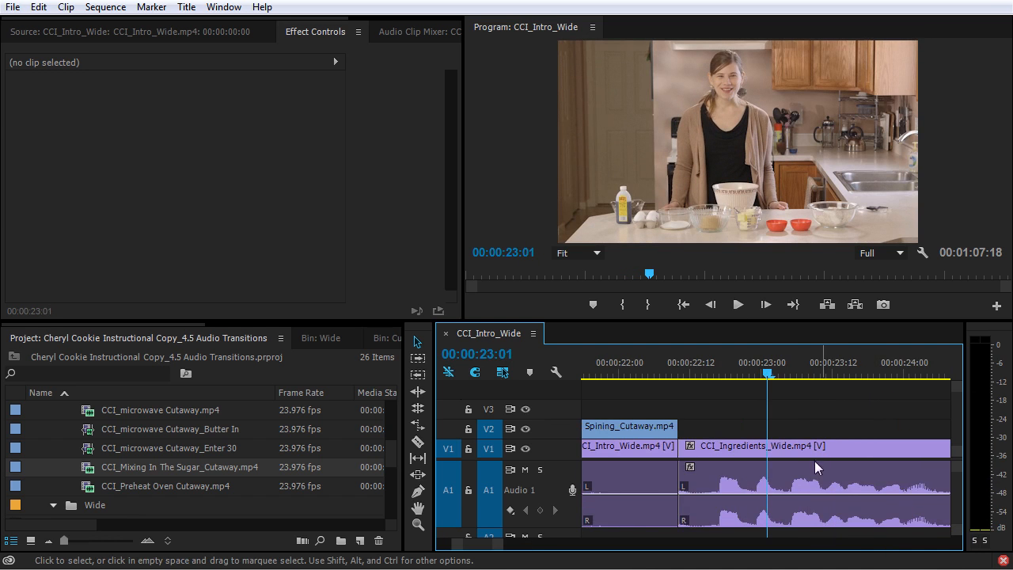
left_click_drag(729, 362, 643, 376)
key("ctrl+shift+d")
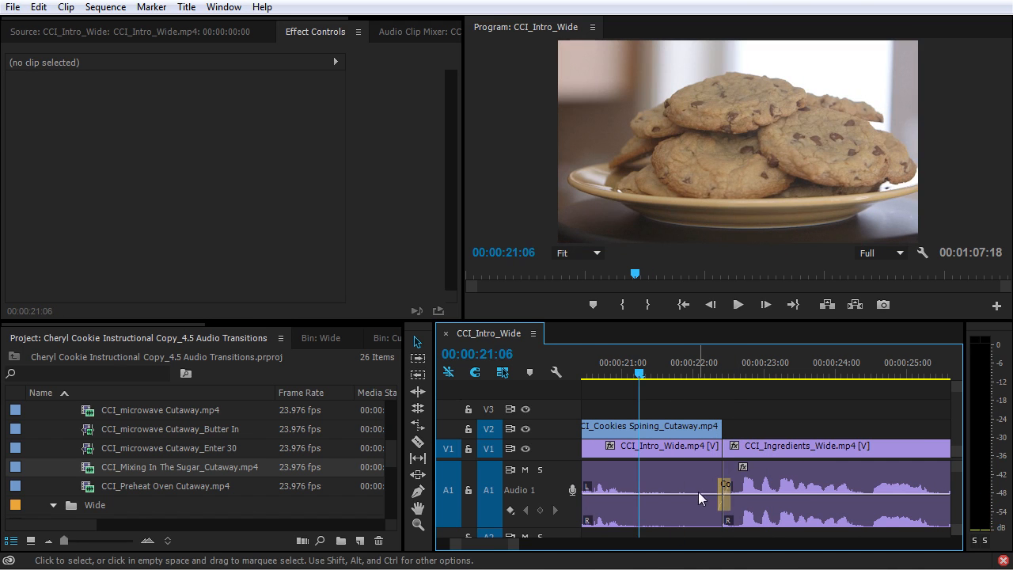
key("space")
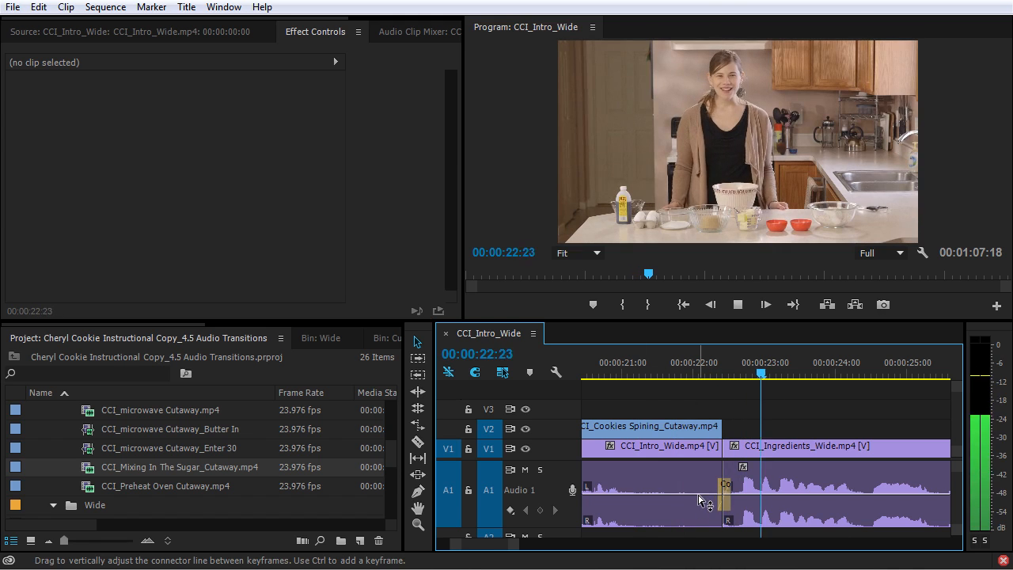
key("space")
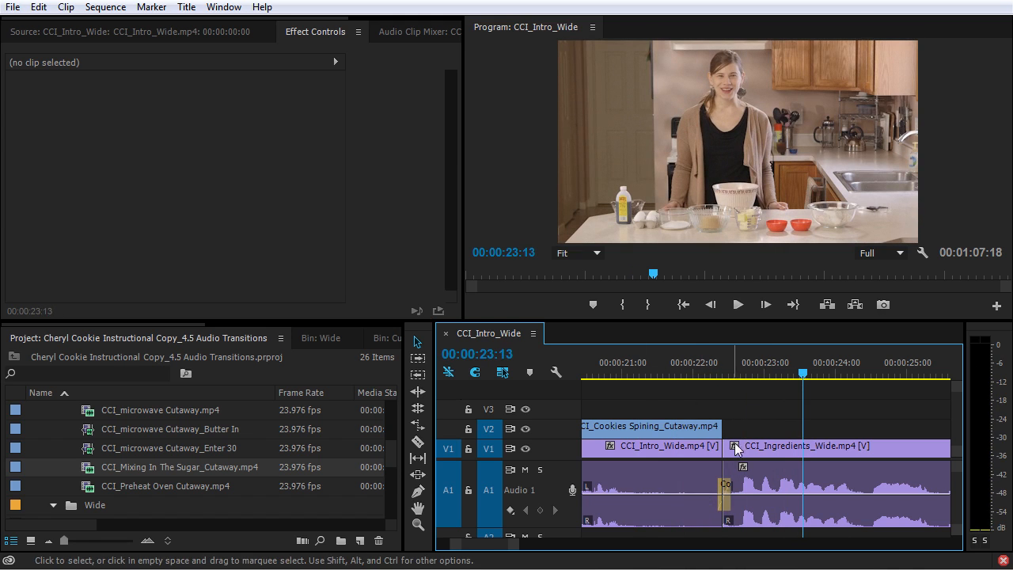
Extend the start edge of this Constant Power transition to a duration of 00:00:00:10 and play across the cut.
left_click(724, 498)
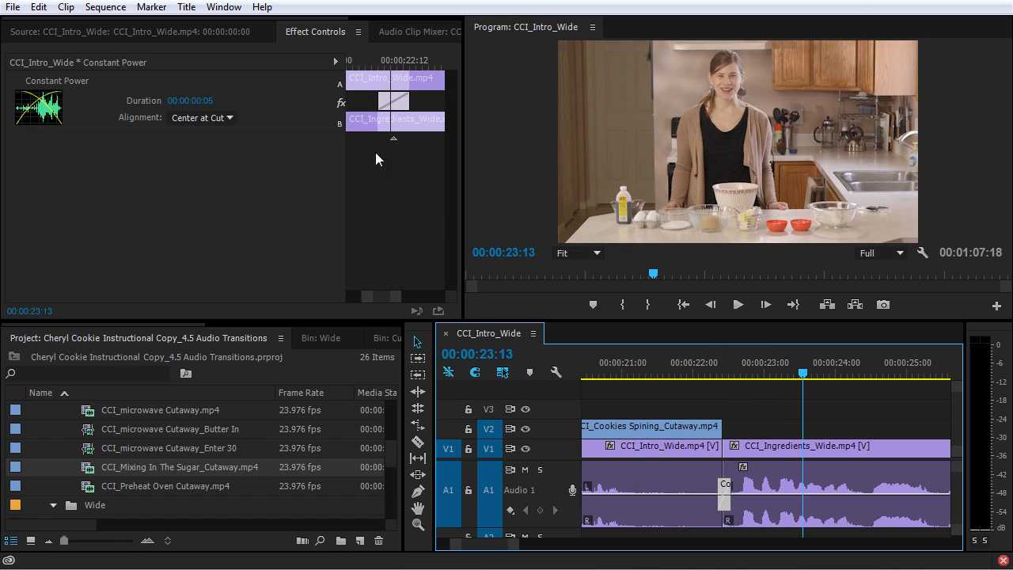
left_click(378, 109)
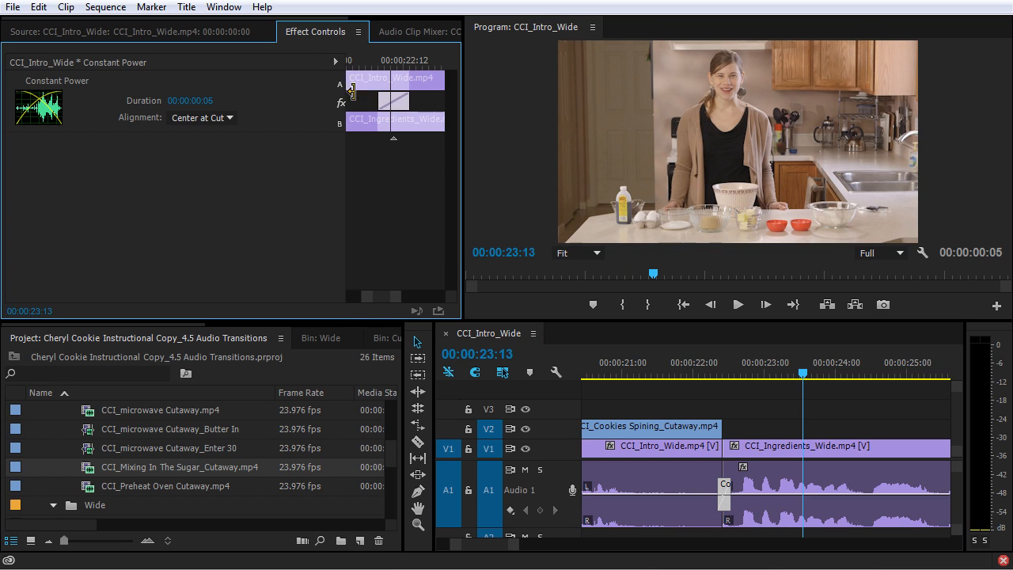
left_click_drag(379, 102, 349, 102)
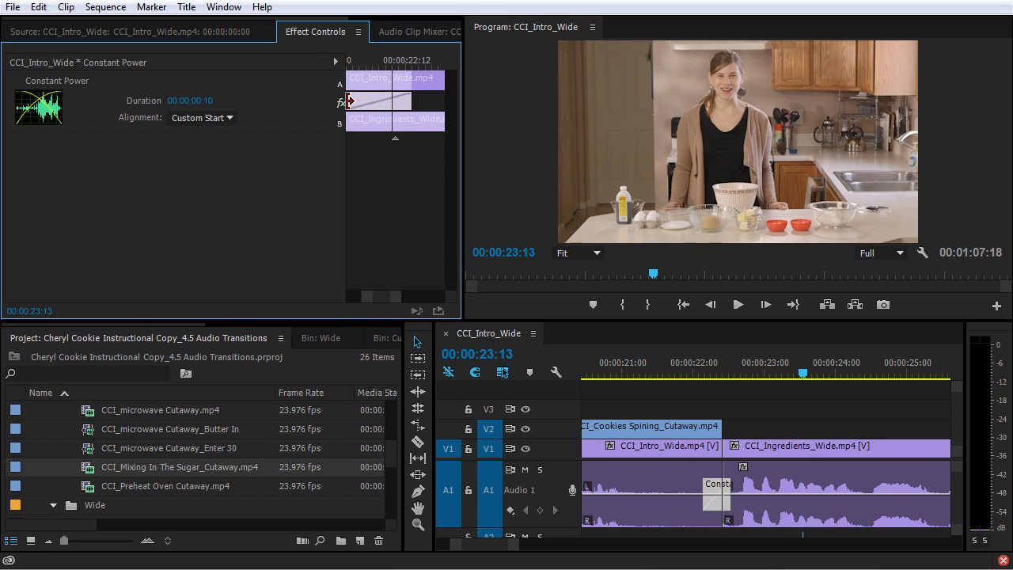
left_click(636, 374)
key("space")
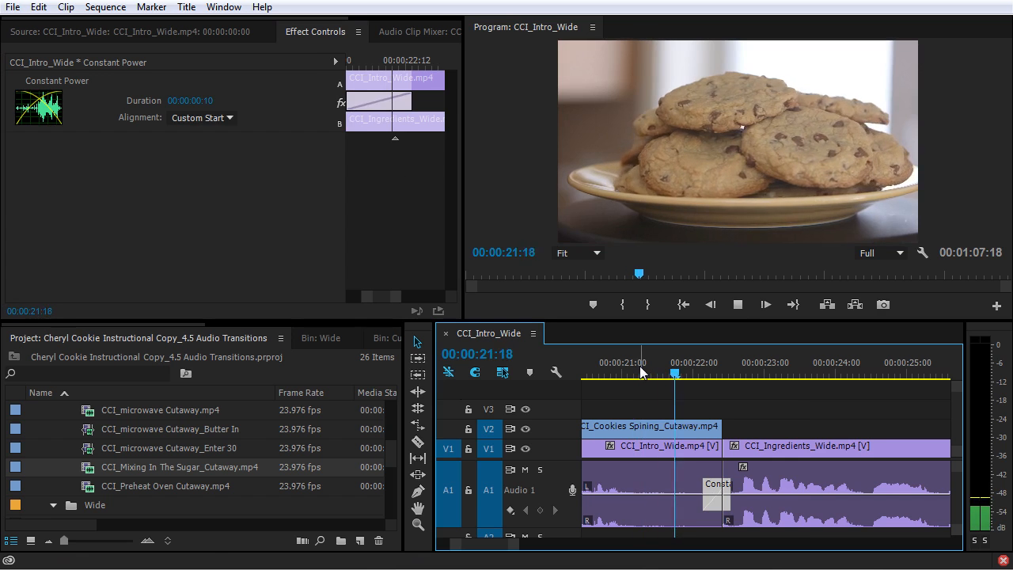
key("space")
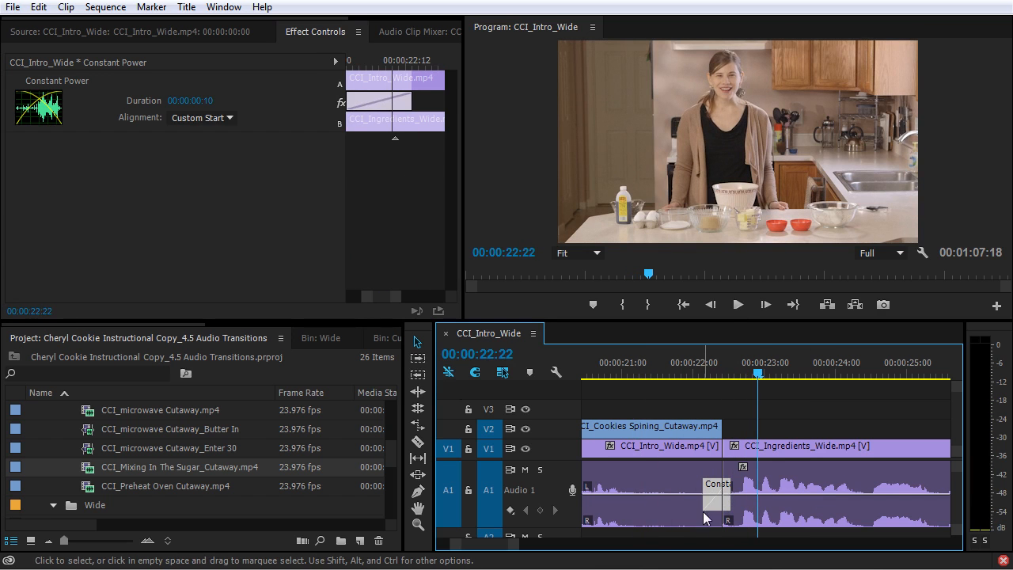
Add a volume keyframe about 1.3 seconds before the end of CCI_Intro_Wide, lower the volume at its end as a fade-out, and play it.
left_click(629, 495, "ctrl")
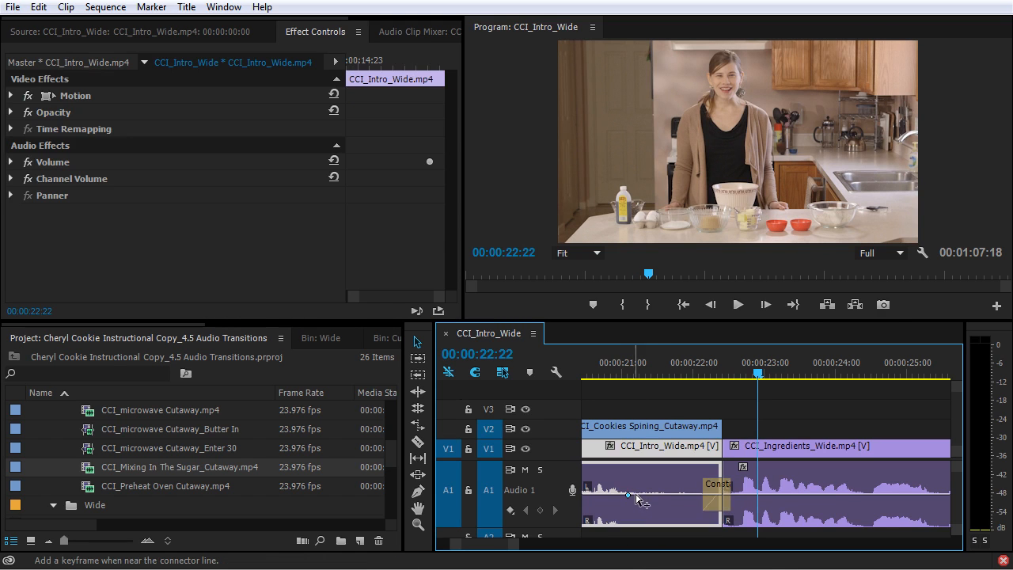
left_click_drag(722, 495, 722, 516)
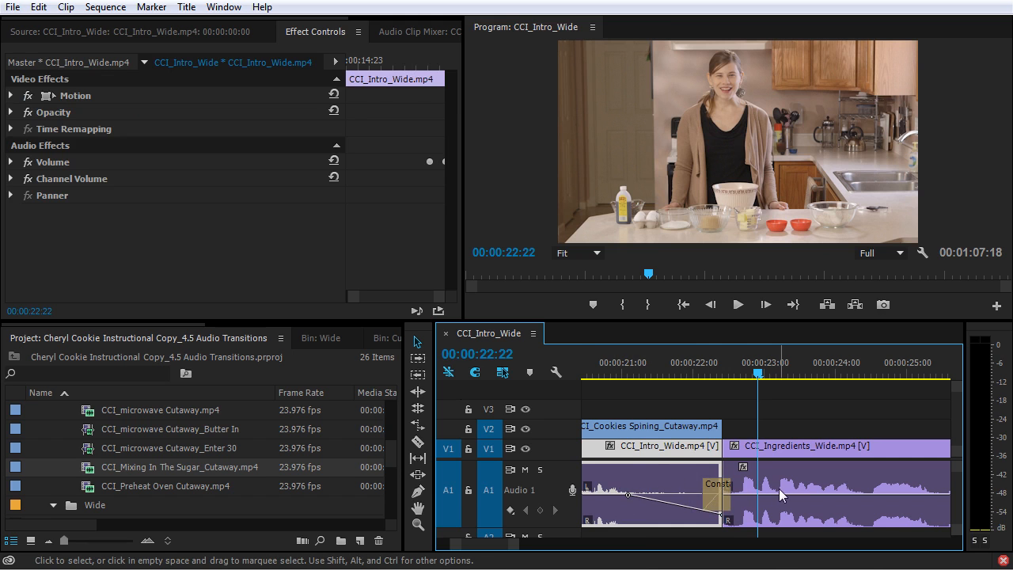
left_click(628, 378)
key("space")
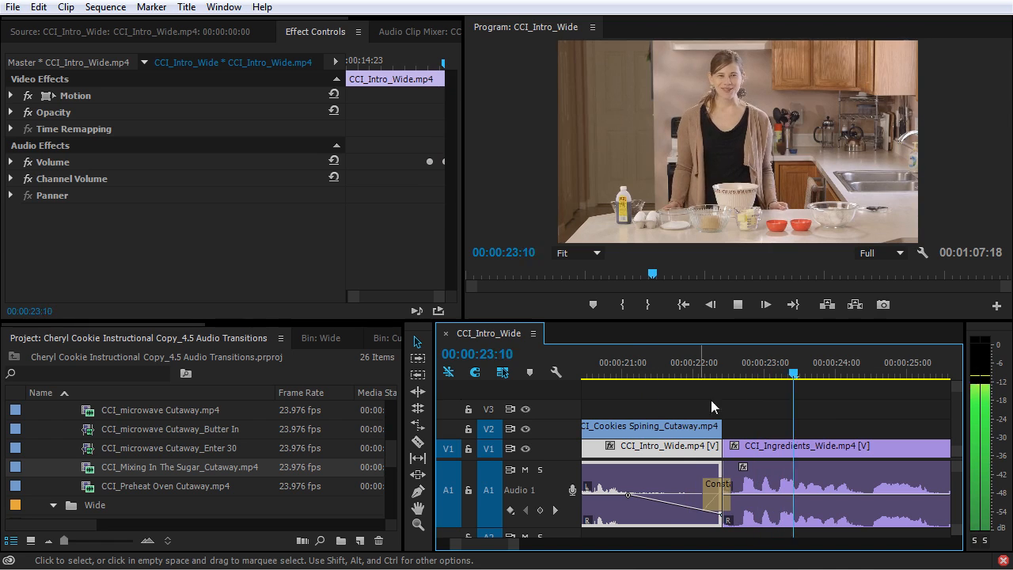
key("space")
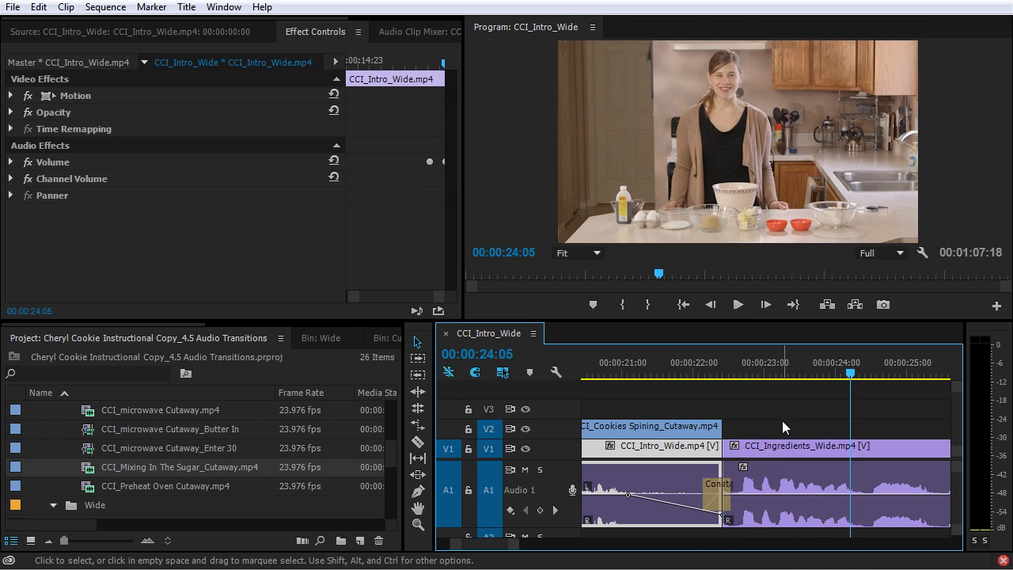
Turn off targeting of V2, go to the cut between CCI_Ingredients_Wide and CCI_Preheat Oven Description_1_Wide at 00:00:48:03, and play across it.
key("Down")
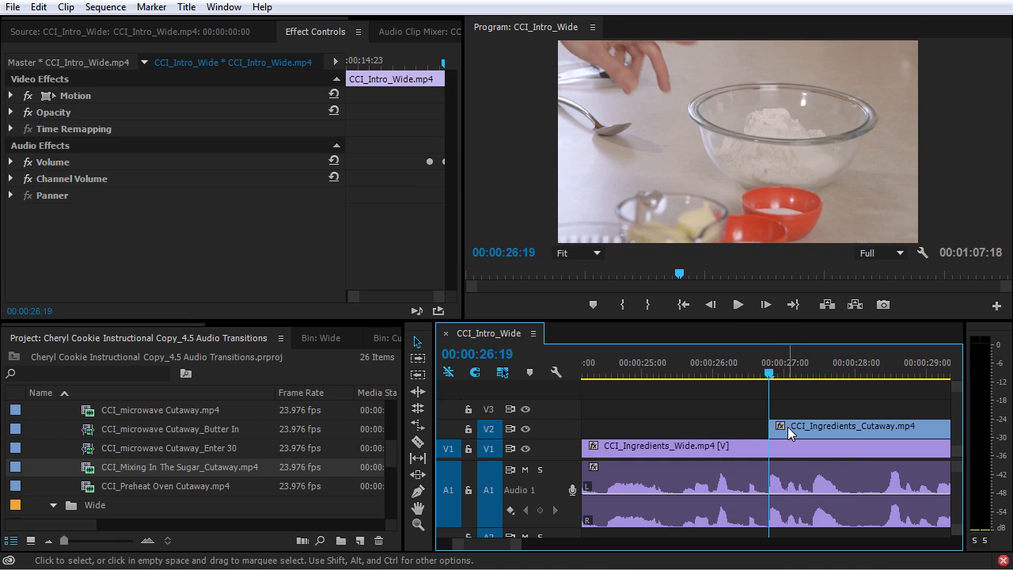
key("Down")
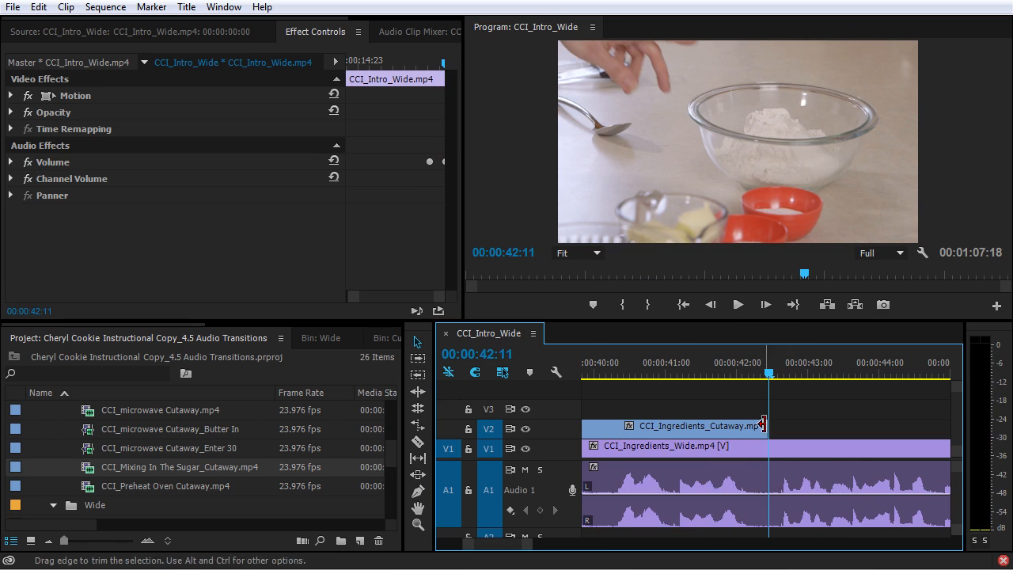
left_click(587, 411)
left_click(762, 452)
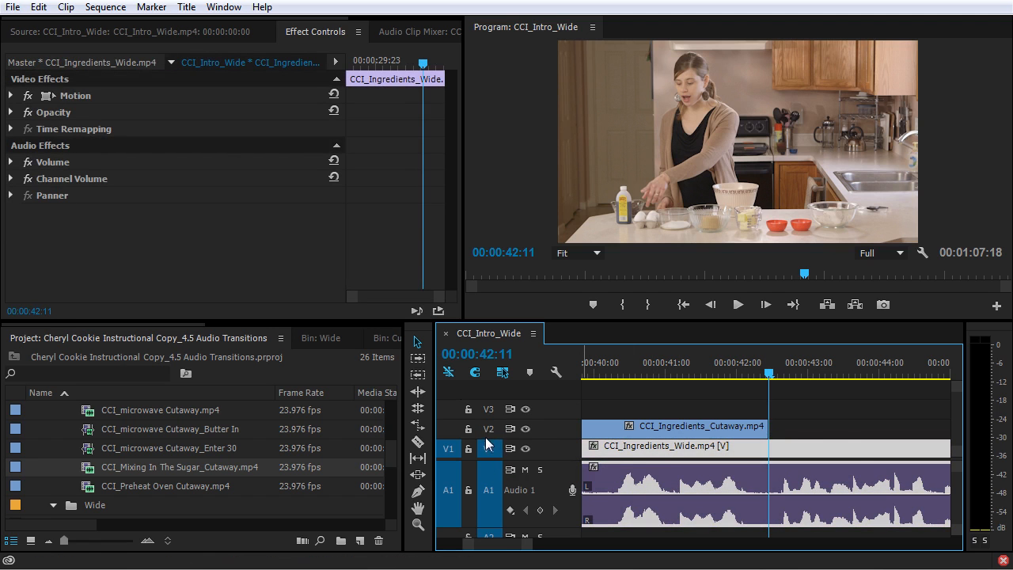
key("Down")
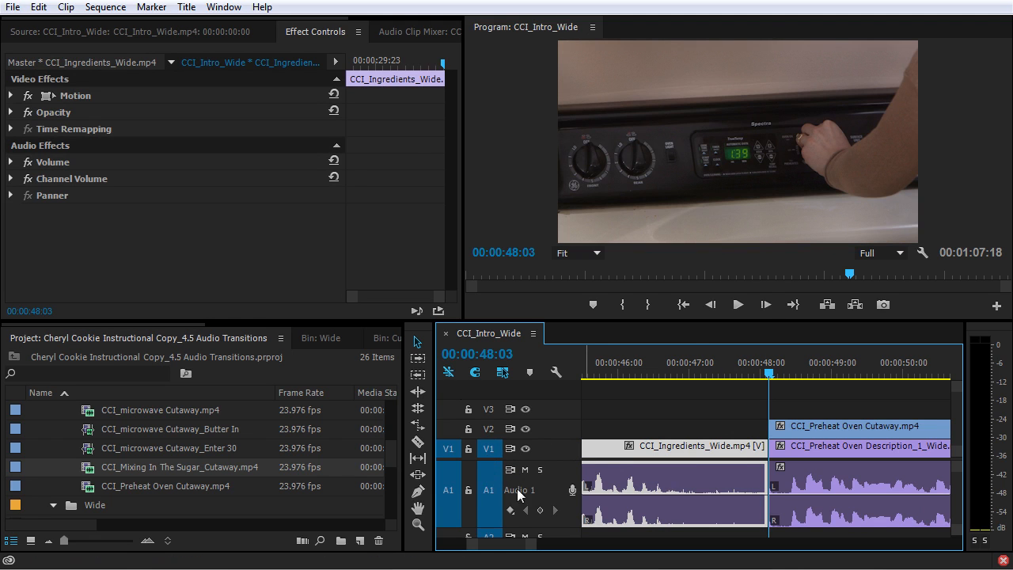
left_click(718, 369)
key("space")
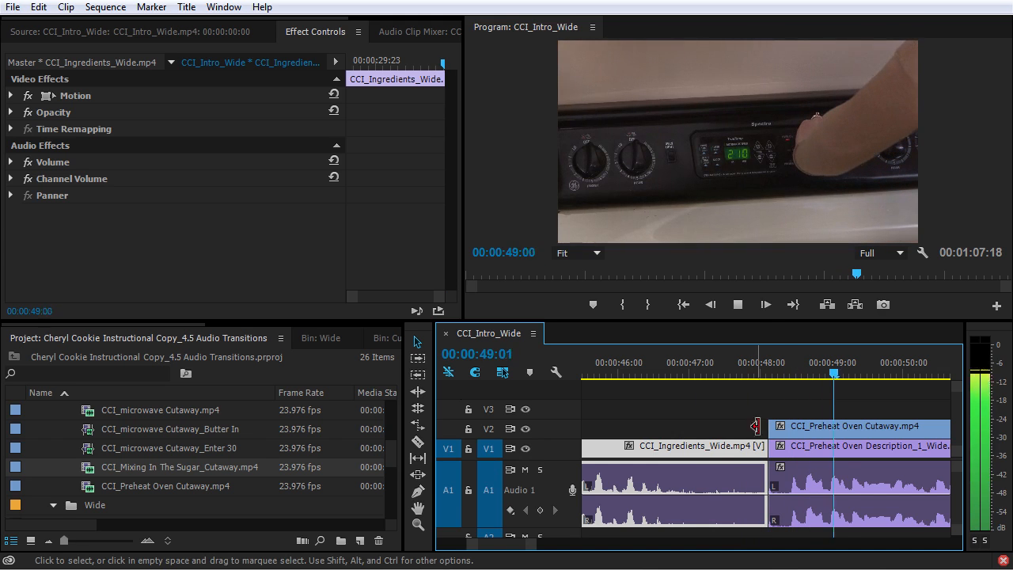
key("space")
Apply the default audio transition at the A1 cut into CCI_Preheat Oven Description_1_Wide and play around it.
left_click(766, 376)
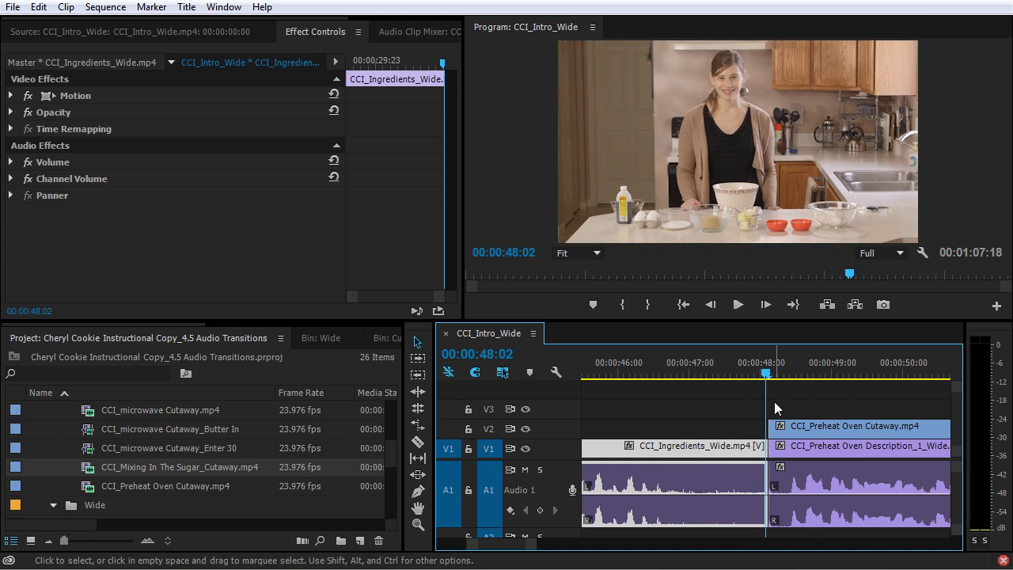
left_click(776, 402)
key("ctrl+shift+d")
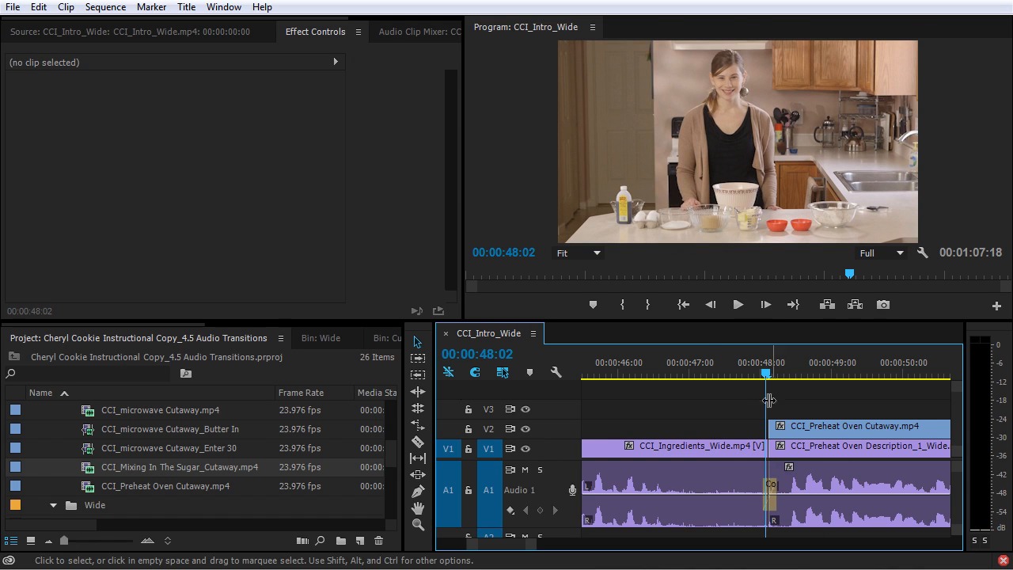
key("shift+k")
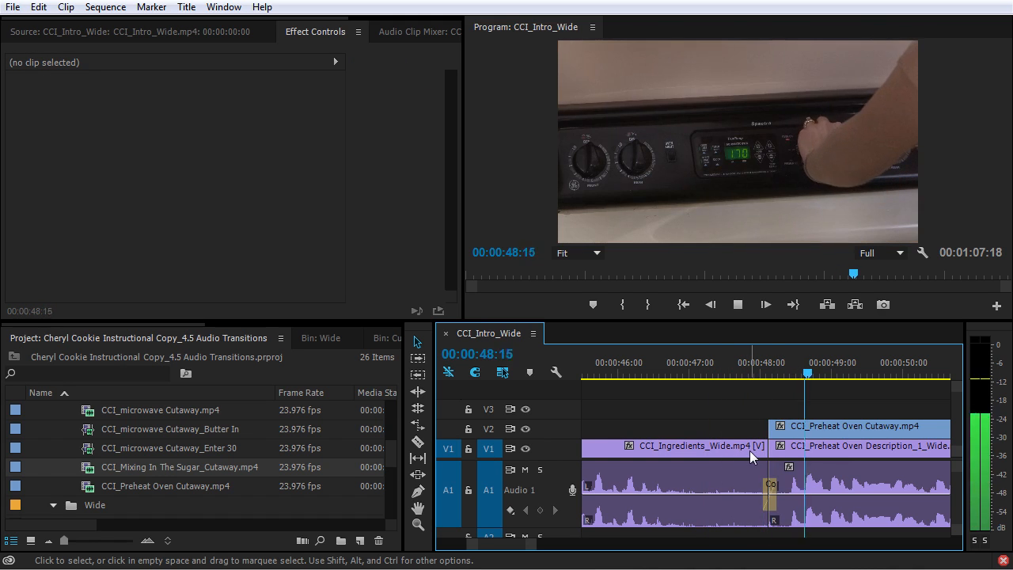
key("space")
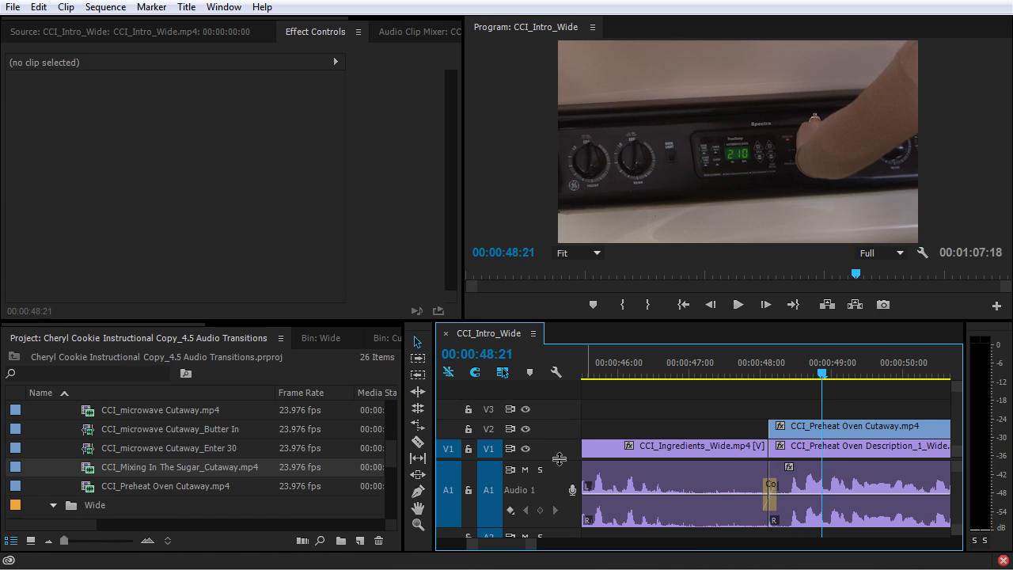
Delete the Constant Power transition at the cut into CCI_Preheat Oven Description_1_Wide and place the playhead at 00:00:48:03.
scroll(560, 459, "down", 2)
left_click(771, 458)
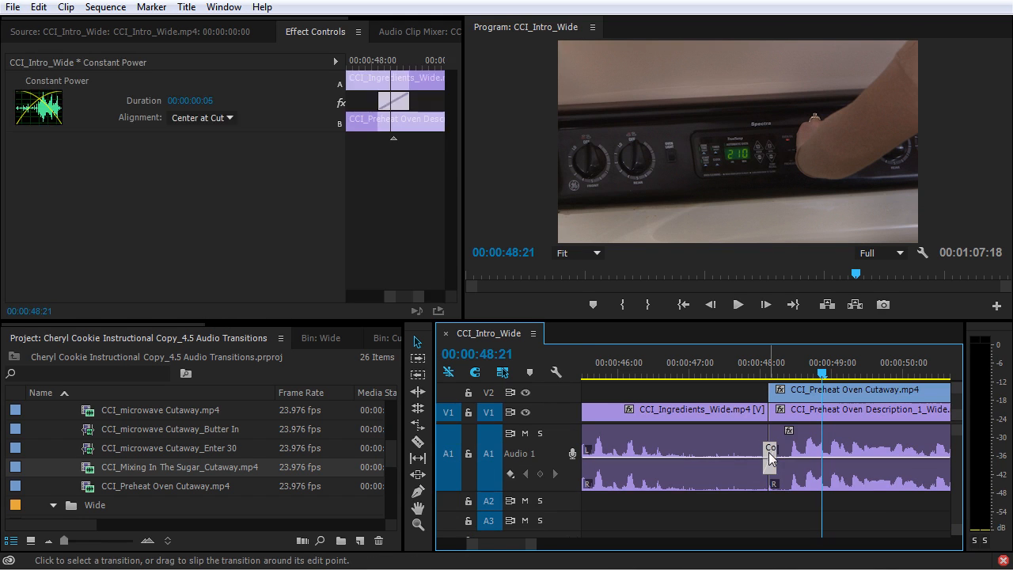
left_click(770, 372)
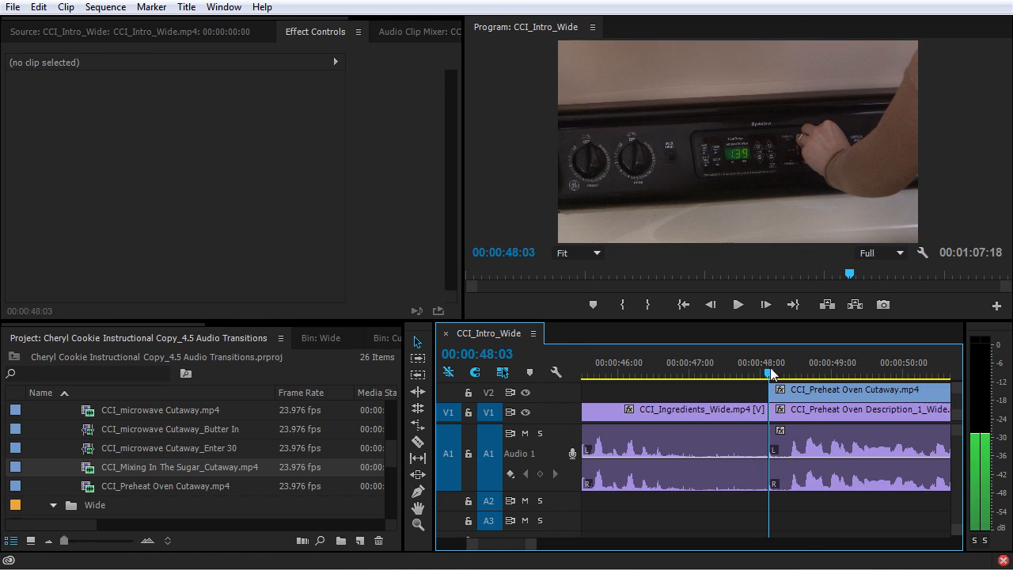
Add two volume keyframes before the first speech in CCI_Preheat Oven Description_1_Wide and pull the earlier one down to the clip's start as a fade-in.
key("equal")
key("equal")
key("equal")
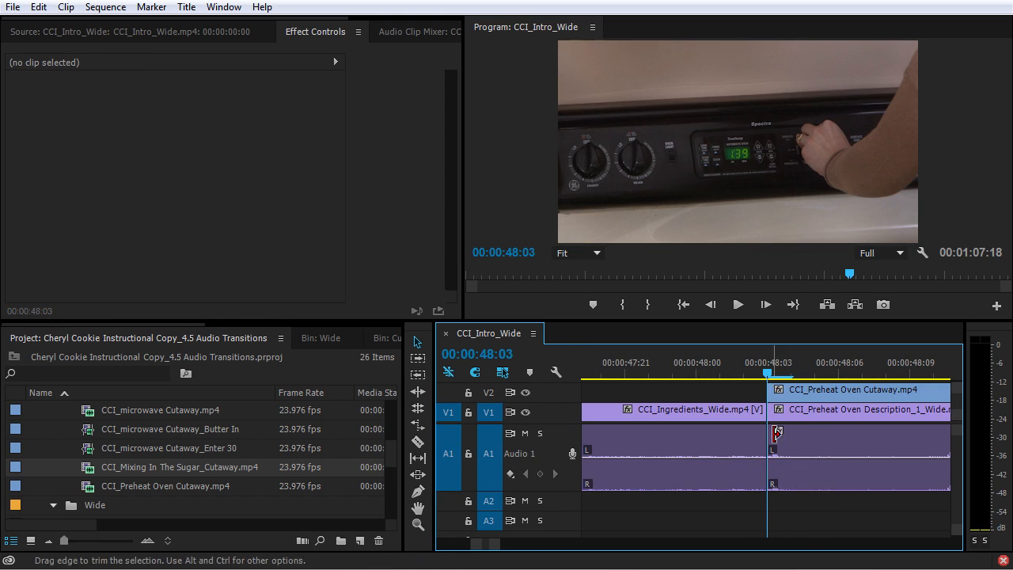
scroll(553, 465, "up", 2)
scroll(544, 466, "up", 3)
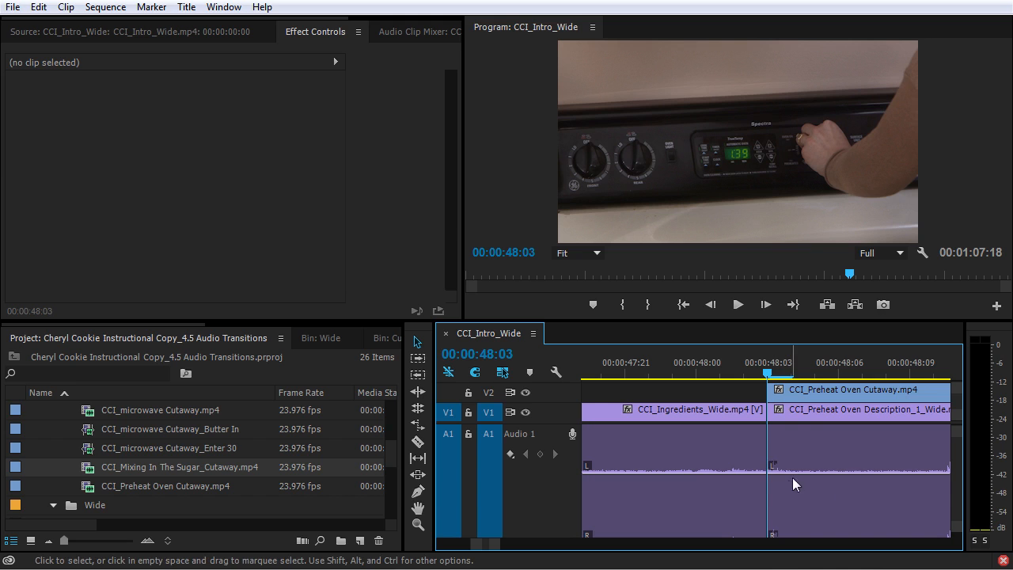
scroll(795, 467, "up", 2)
scroll(796, 467, "down", 2)
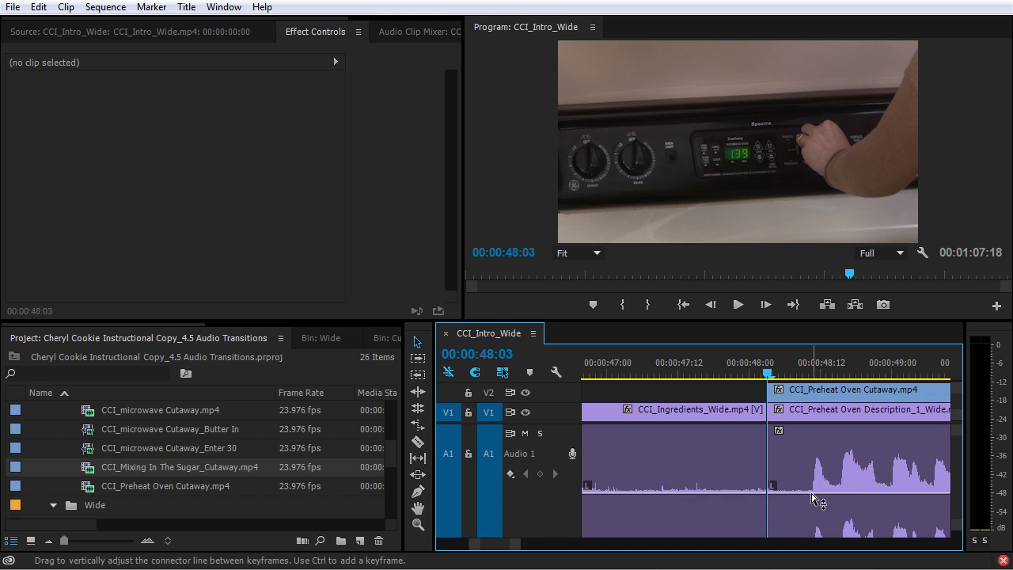
left_click(811, 498)
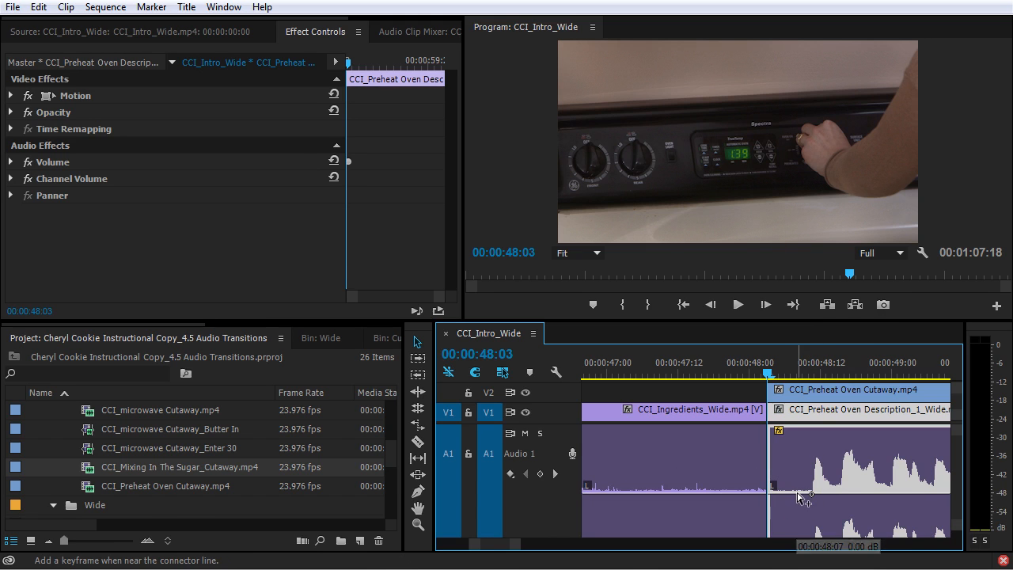
left_click_drag(797, 494, 768, 535)
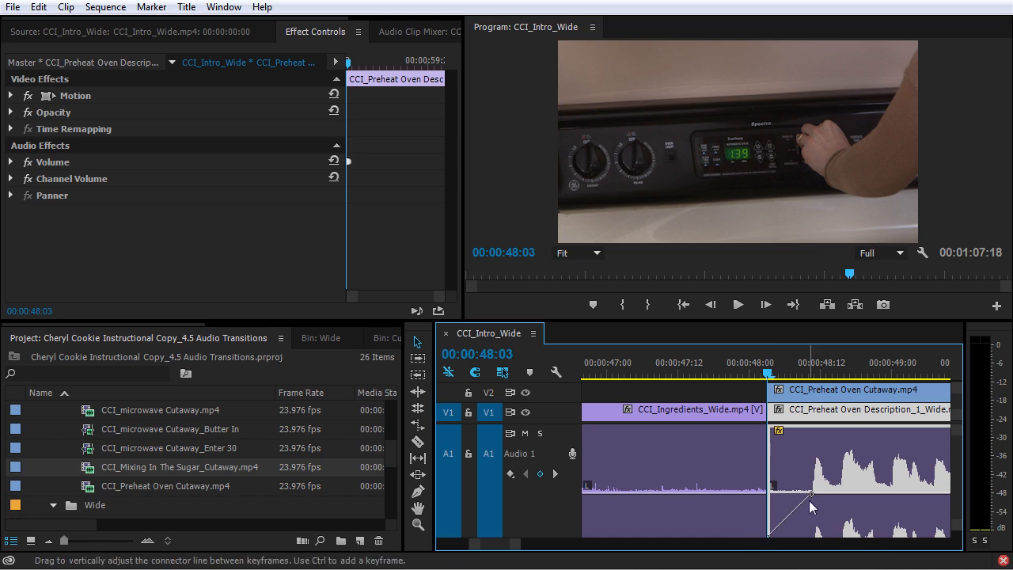
Fade out CCI_Ingredients_Wide with volume keyframes from about 1.2 seconds before its end, and play across the cut from 00:00:47:00.
scroll(553, 465, "down", 4)
left_click(590, 465, "ctrl")
left_click_drag(764, 465, 765, 495)
left_click_drag(626, 370, 608, 372)
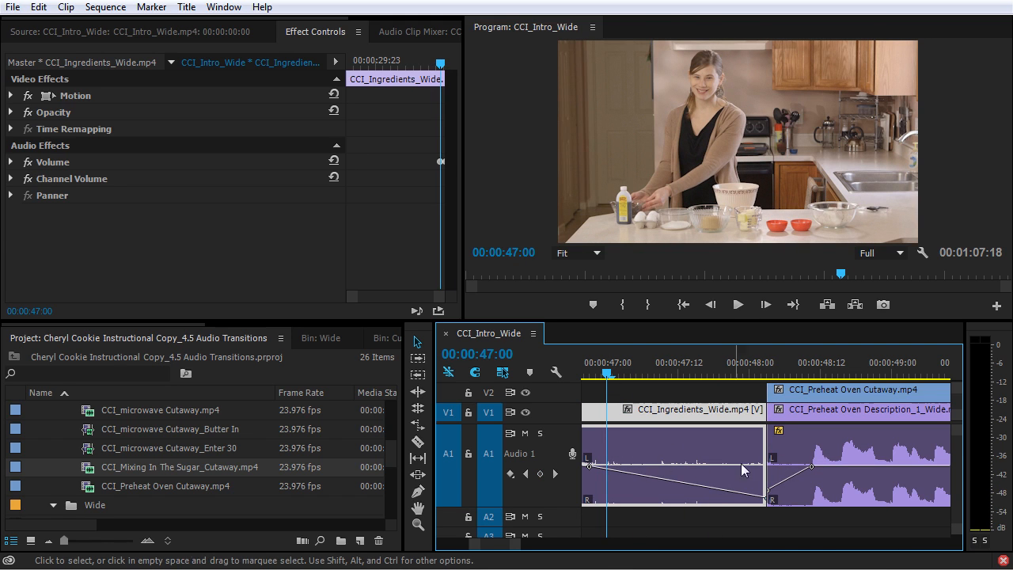
key("space")
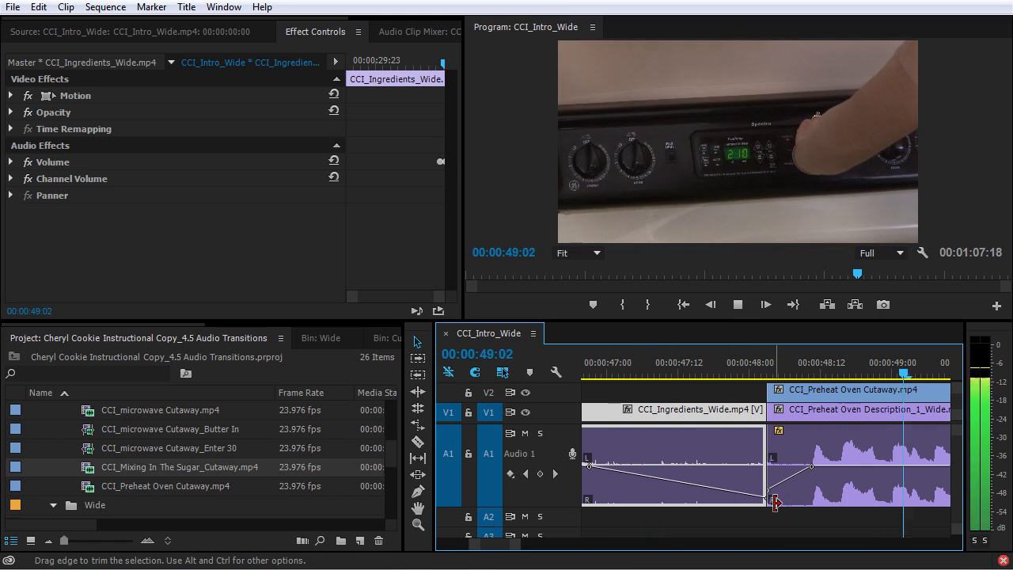
key("space")
key("minus")
key("minus")
key("minus")
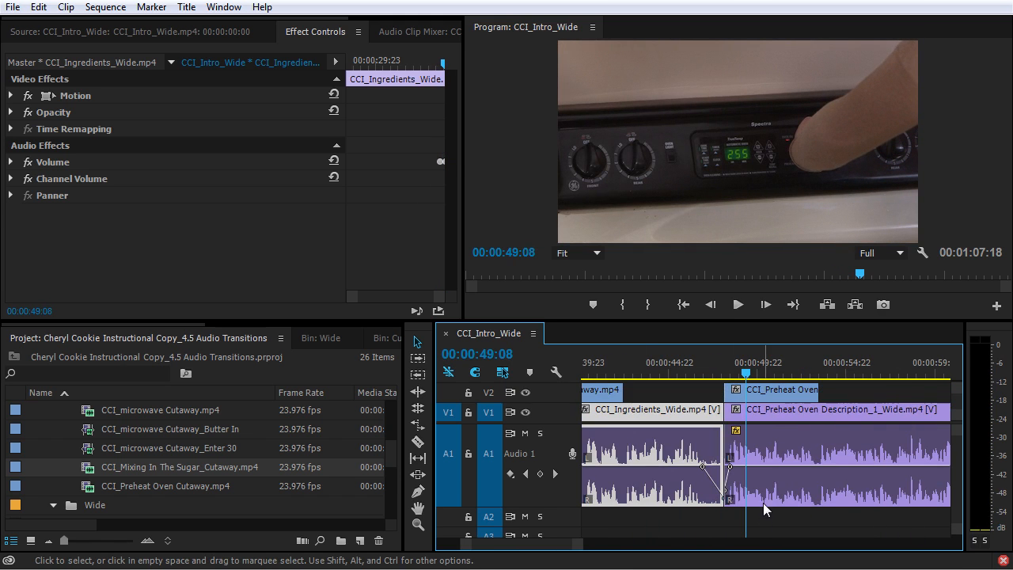
key("equal")
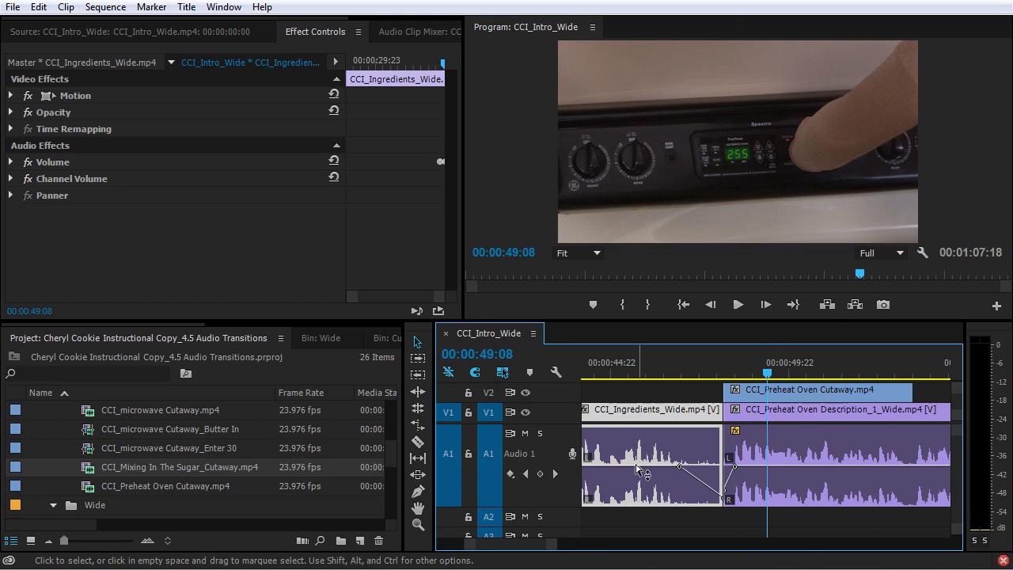
key("minus")
key("minus")
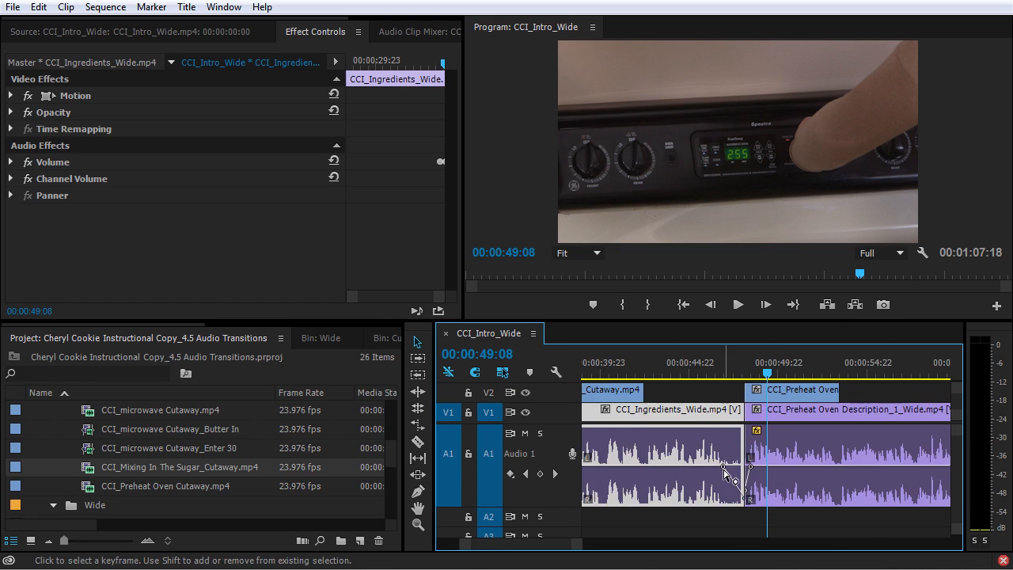